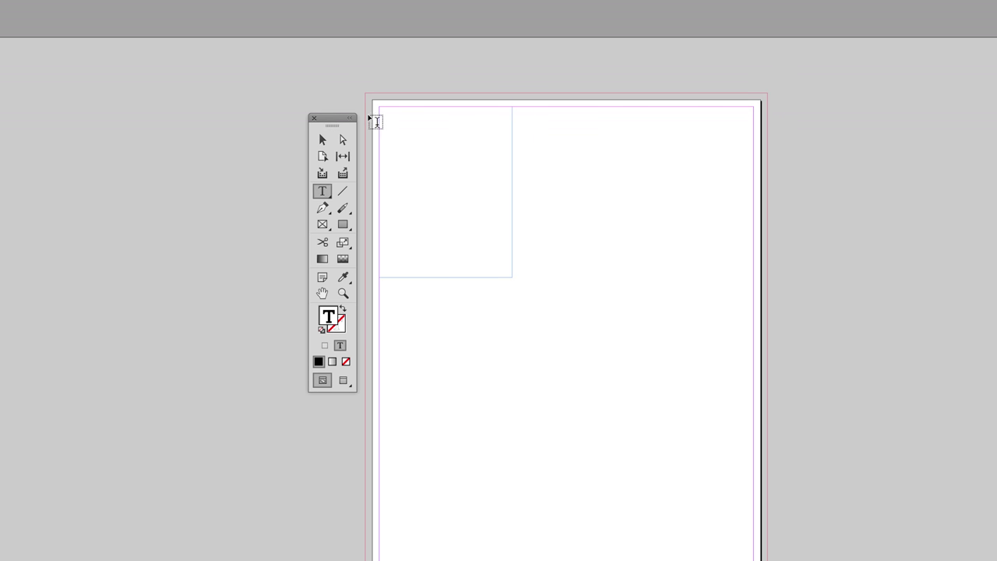
Step: Enter the sample sentence introducing oneself by first name in the text frame at the page's upper margin
{"action": "type", "text": "My name is Jesse"}
{"action": "type", "text": "ca!"}
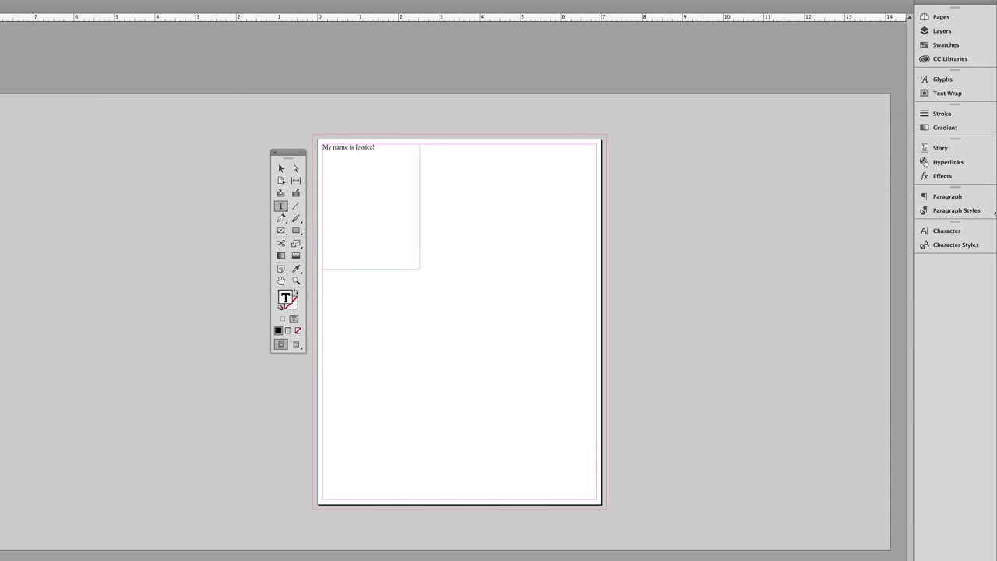
Step: Undock the panel group so it floats over the page and look over its Character and Paragraph settings
{"action": "left_click_drag", "start_coordinate": [958, 6], "coordinate": [634, 138]}
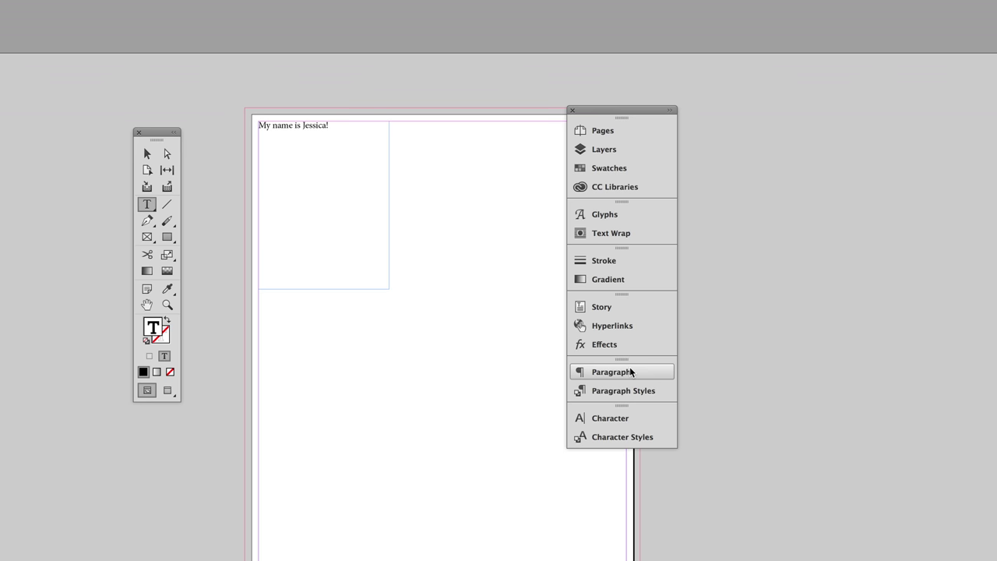
{"action": "left_click", "coordinate": [596, 417]}
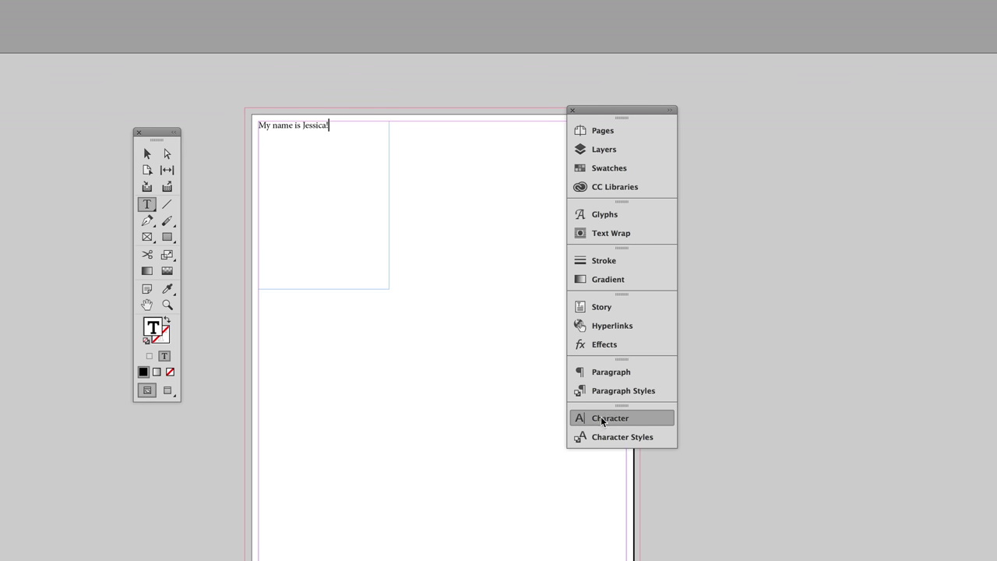
{"action": "left_click", "coordinate": [615, 371]}
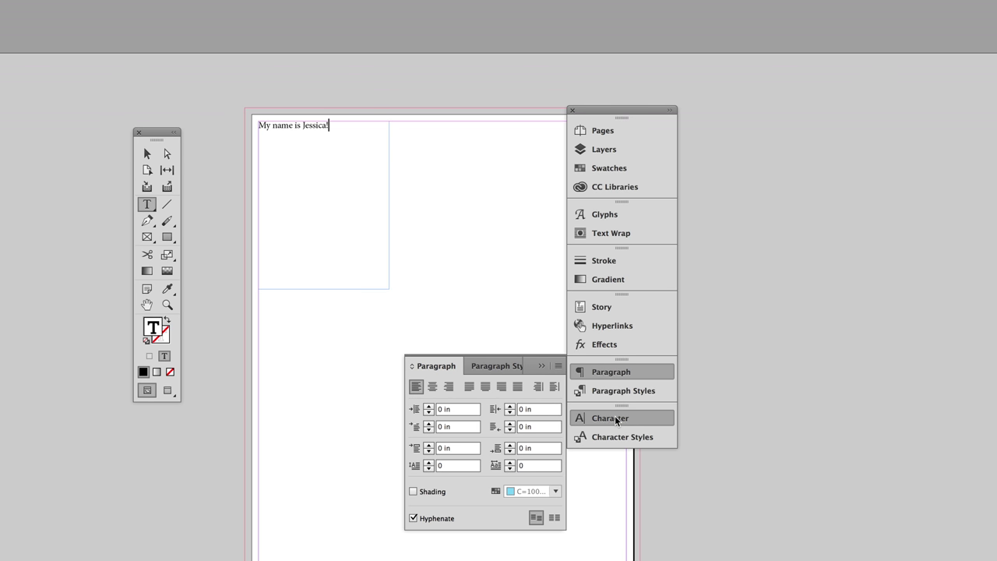
{"action": "left_click", "coordinate": [618, 416]}
{"action": "left_click", "coordinate": [613, 374]}
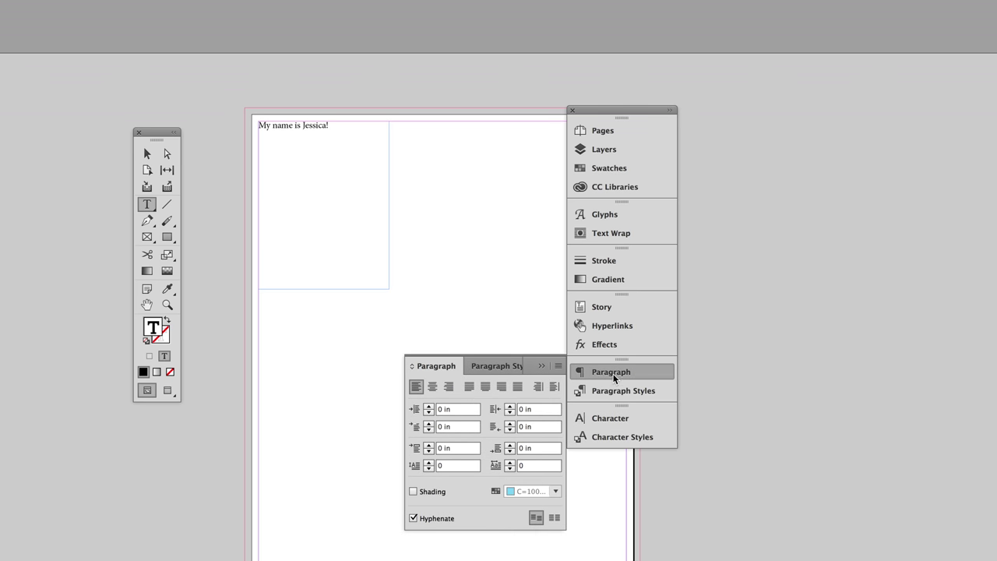
{"action": "left_click", "coordinate": [609, 418]}
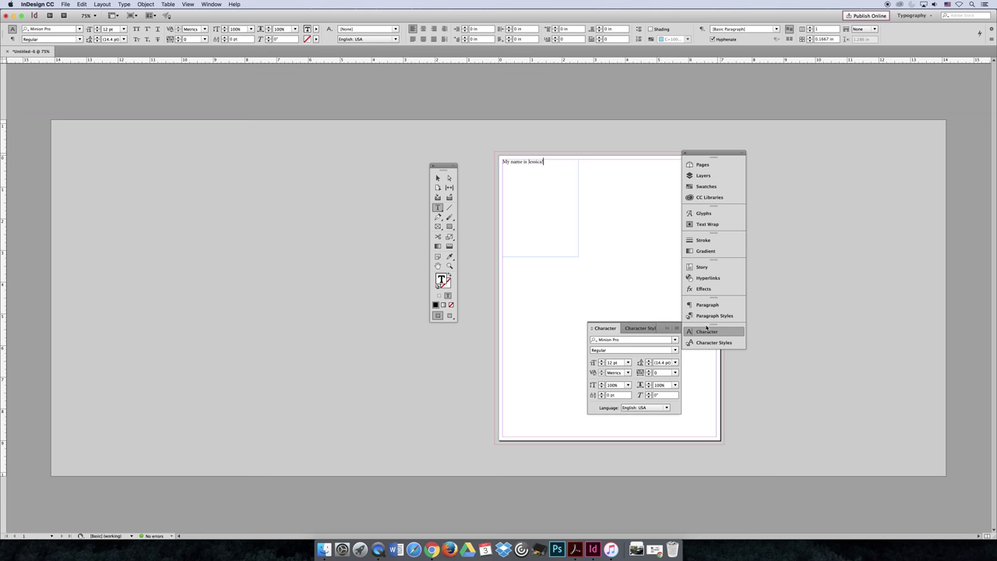
{"action": "left_click", "coordinate": [627, 408]}
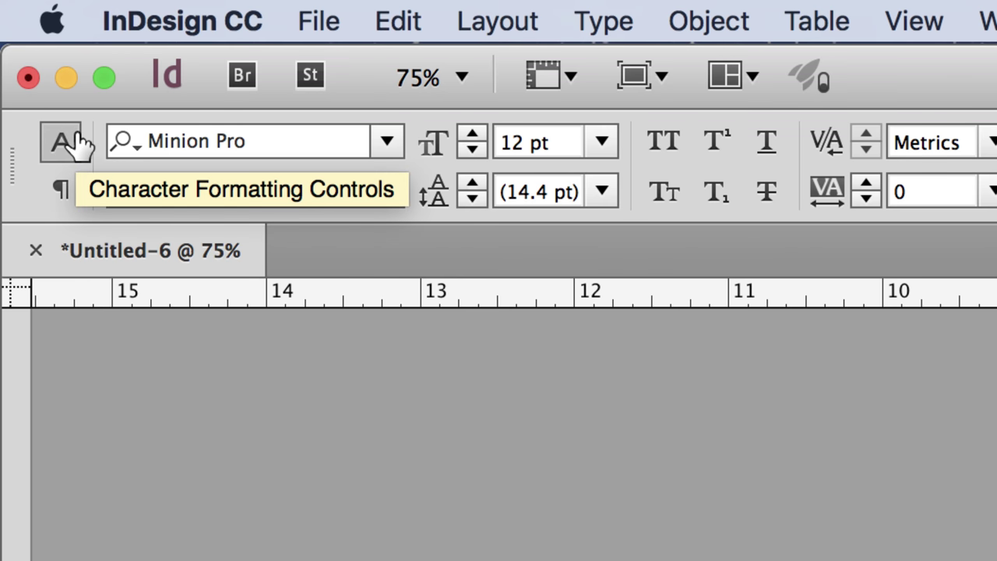
Step: Set the font to Futura with the Medium style at the text cursor, without selecting the sentence
{"action": "left_click", "coordinate": [387, 140]}
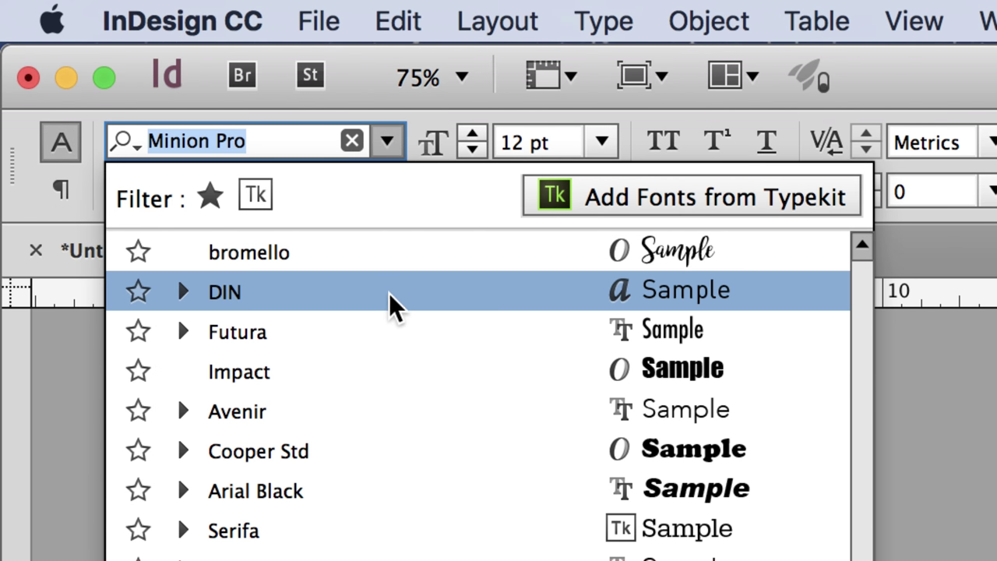
{"action": "left_click", "coordinate": [383, 321]}
{"action": "left_click", "coordinate": [387, 191]}
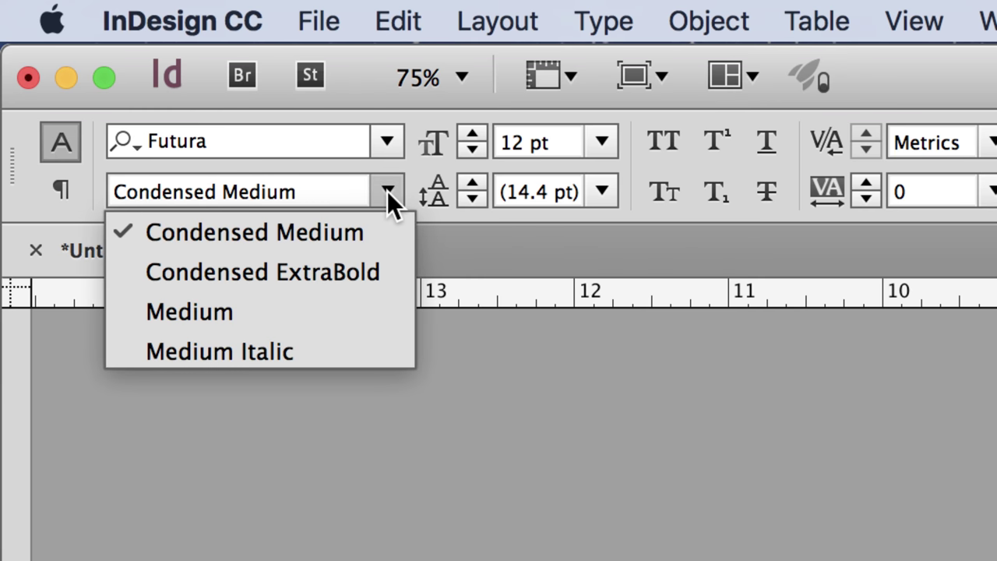
{"action": "left_click", "coordinate": [349, 306]}
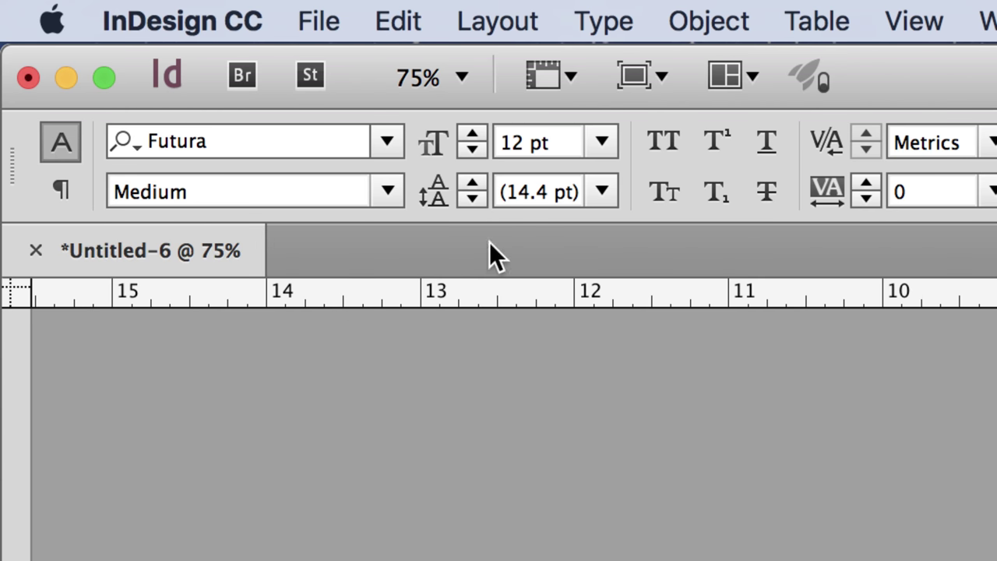
Step: Set the font size to 24 pt and the leading to 30 pt at the text cursor
{"action": "left_click", "coordinate": [601, 143]}
{"action": "left_click", "coordinate": [585, 549]}
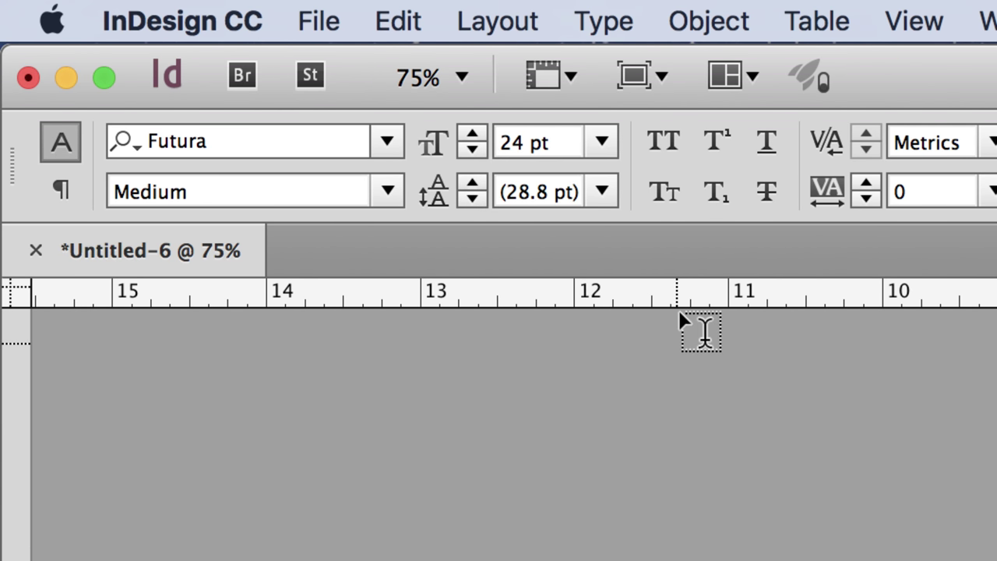
{"action": "left_click", "coordinate": [604, 188]}
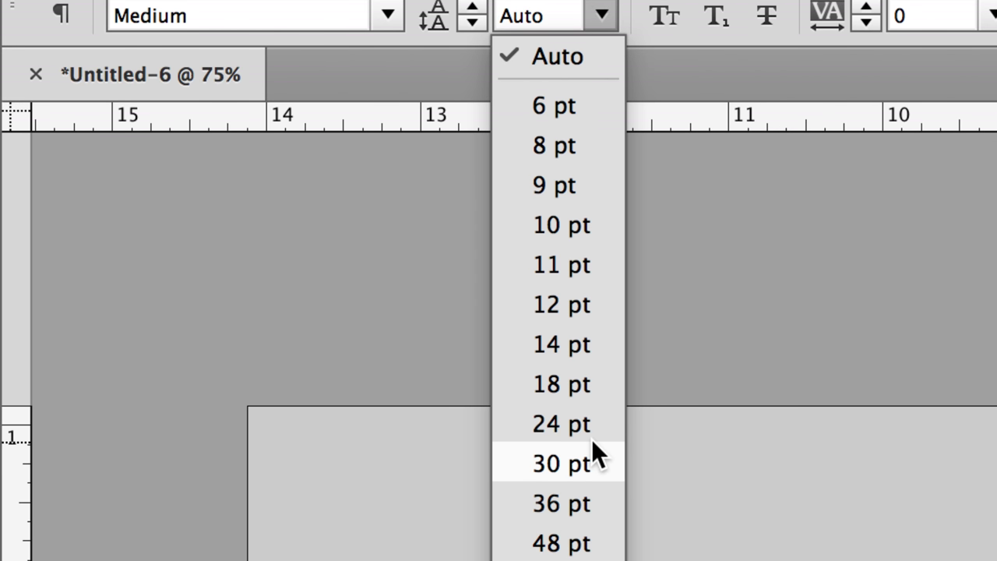
{"action": "left_click", "coordinate": [550, 455]}
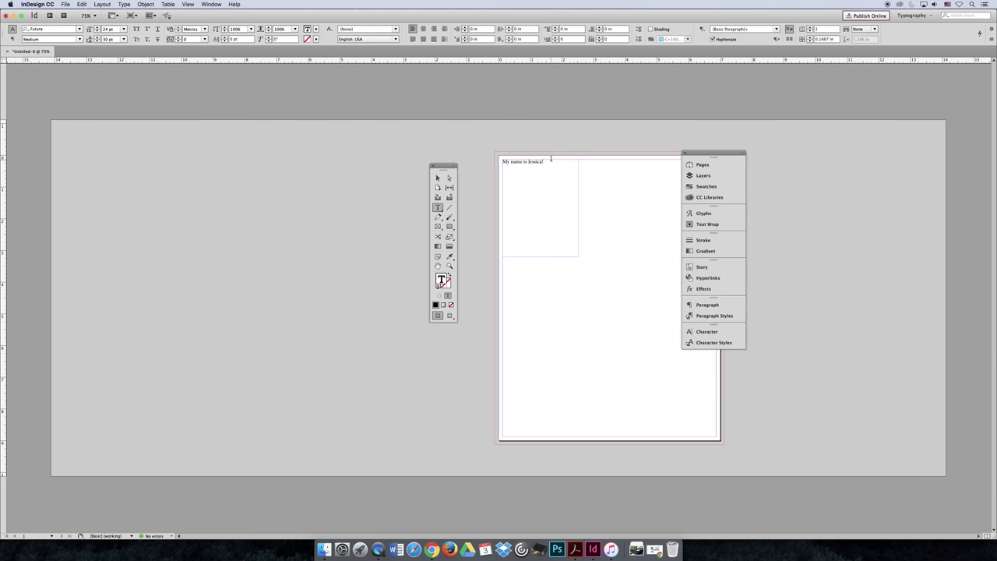
Step: Select the whole sentence, try out larger horizontal scale values, and reset the scale to 100%
{"action": "left_click_drag", "start_coordinate": [551, 161], "coordinate": [467, 152]}
{"action": "left_click", "coordinate": [268, 26]}
{"action": "left_click", "coordinate": [269, 25]}
{"action": "left_click", "coordinate": [269, 26]}
{"action": "left_click", "coordinate": [269, 26]}
{"action": "left_click", "coordinate": [269, 26]}
{"action": "left_click", "coordinate": [269, 27]}
{"action": "left_click", "coordinate": [269, 27]}
{"action": "left_click", "coordinate": [269, 26]}
{"action": "left_click", "coordinate": [269, 26]}
{"action": "left_click", "coordinate": [269, 28]}
{"action": "type", "text": "100"}
{"action": "key", "text": "Return"}
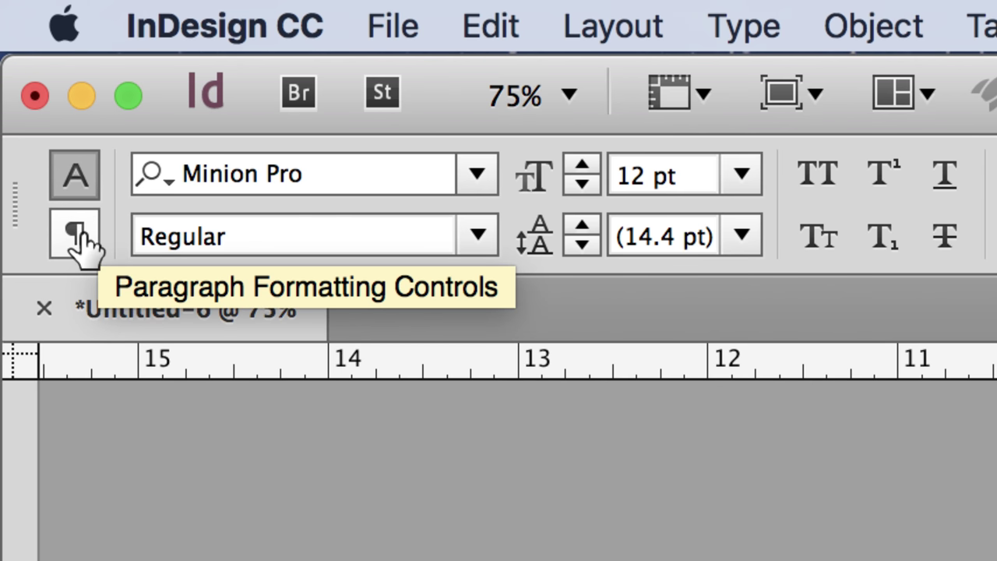
Step: Display the paragraph formatting controls, deselect the sentence, and place the floating panels on either side of the page
{"action": "left_click", "coordinate": [77, 234]}
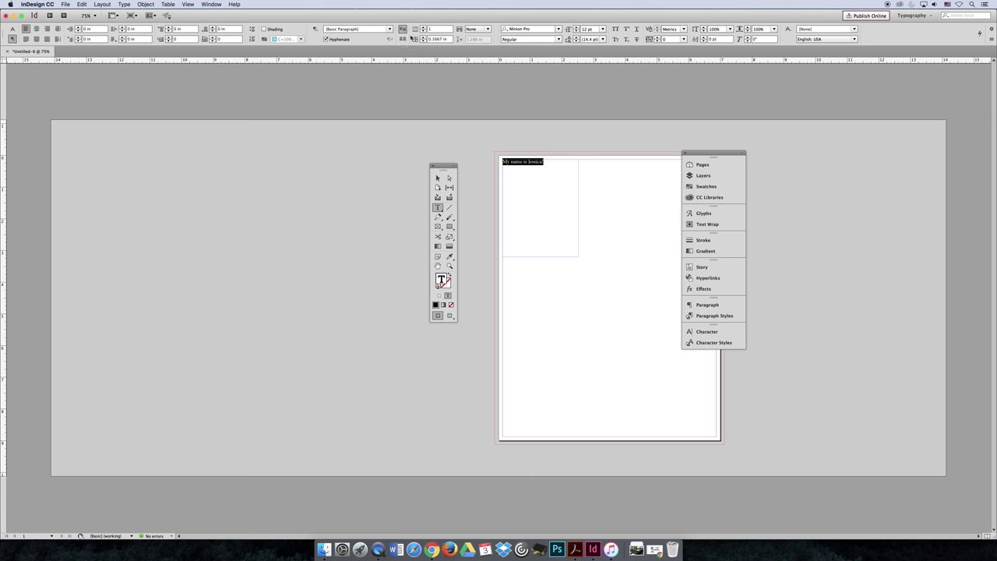
{"action": "left_click_drag", "start_coordinate": [701, 153], "coordinate": [788, 166]}
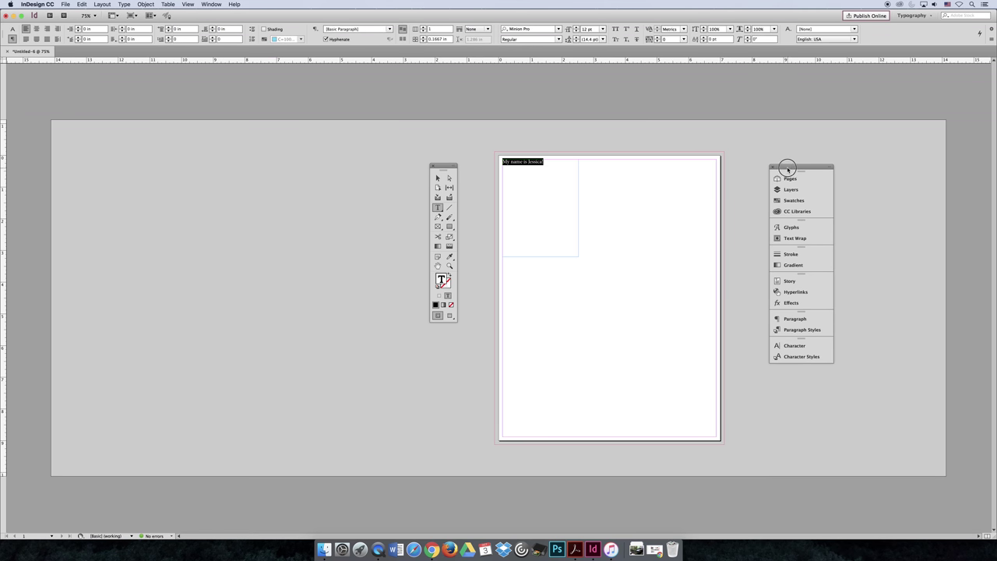
{"action": "left_click", "coordinate": [525, 178]}
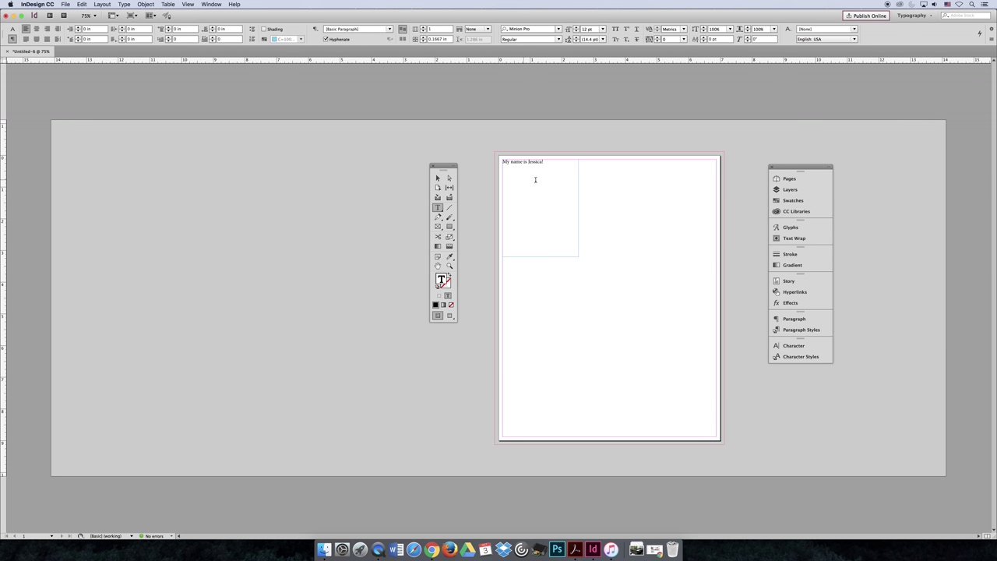
{"action": "left_click_drag", "start_coordinate": [441, 166], "coordinate": [473, 160]}
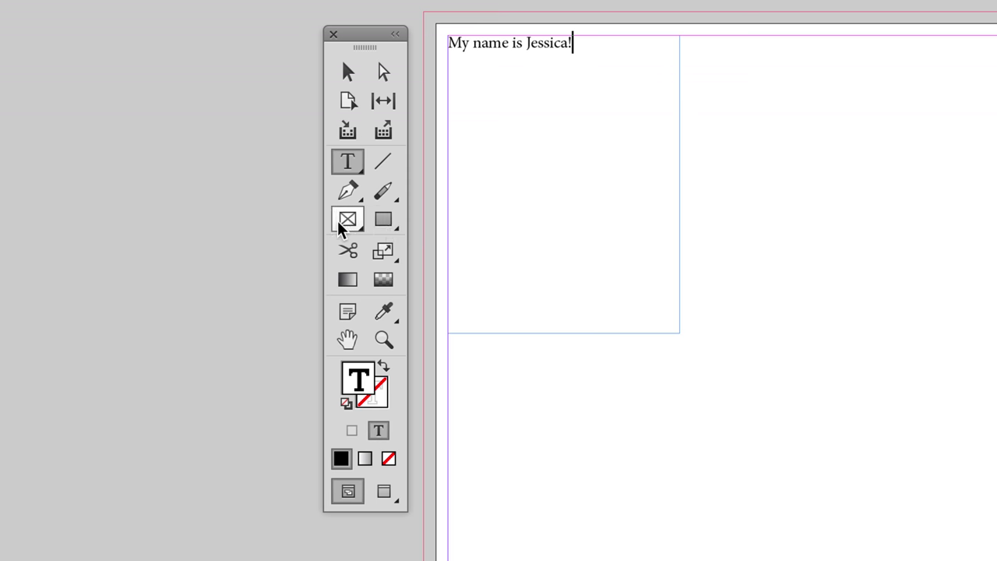
Step: Draw a wide rectangle on the page to the right of the text frame with the Rectangle tool and deselect it
{"action": "left_click", "coordinate": [396, 229]}
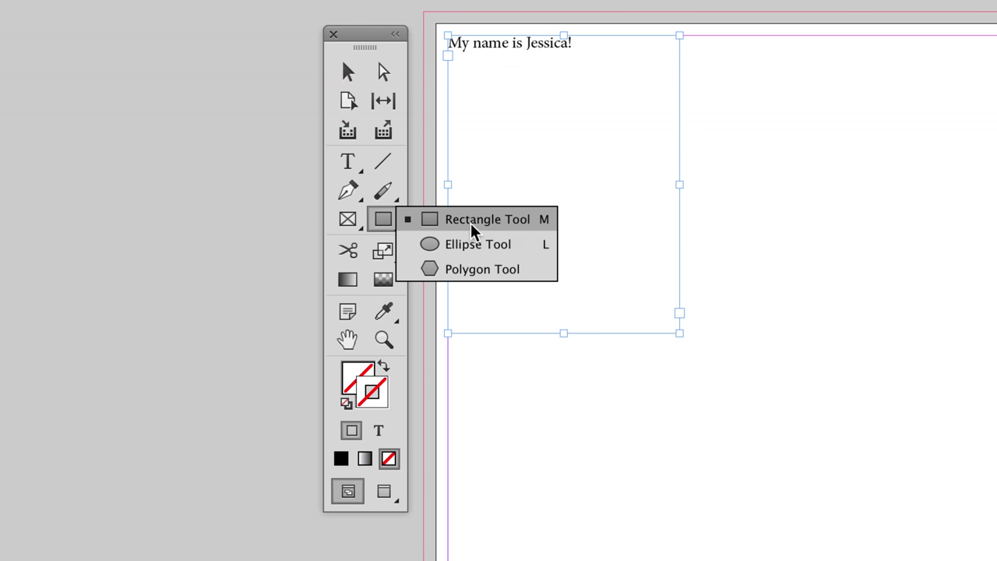
{"action": "left_click", "coordinate": [471, 221]}
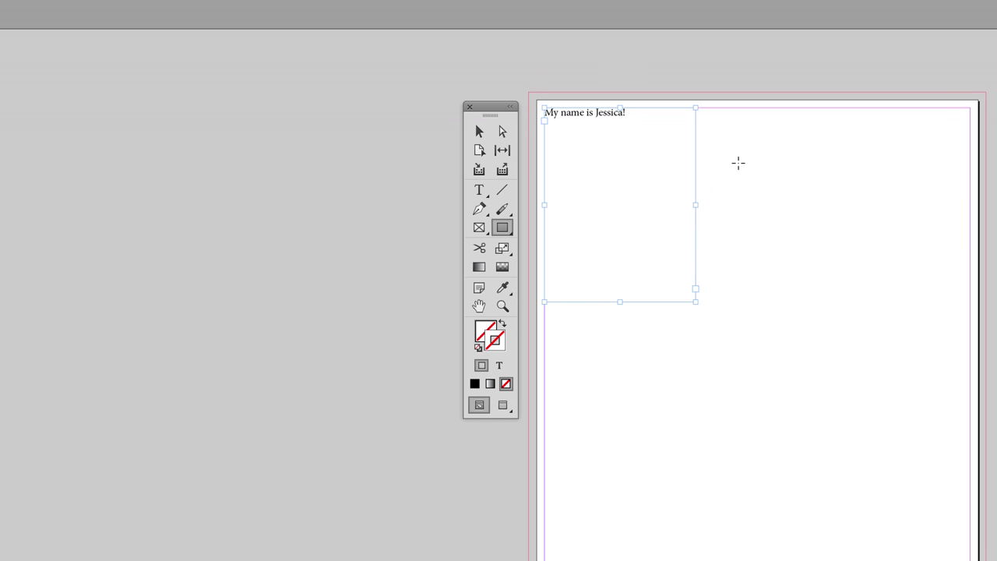
{"action": "left_click_drag", "start_coordinate": [721, 149], "coordinate": [923, 285]}
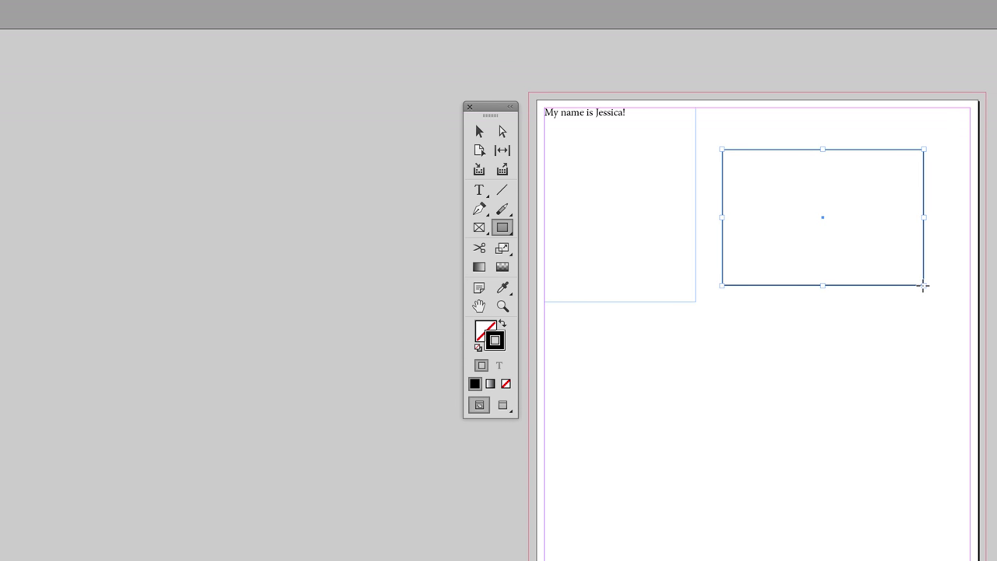
{"action": "left_click", "coordinate": [479, 131]}
{"action": "left_click", "coordinate": [811, 360]}
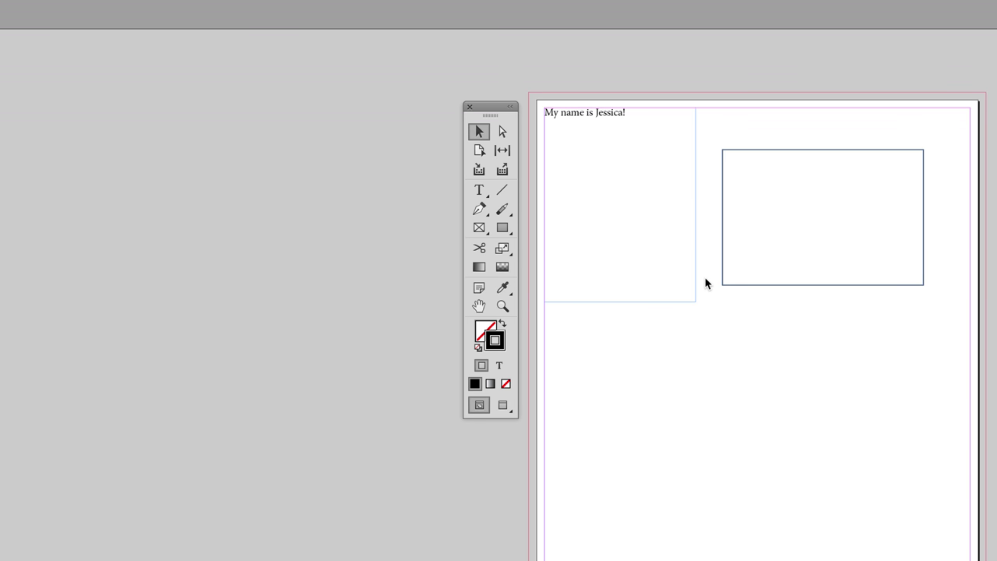
Step: Draw a perfect circle below the text frame with the Ellipse tool
{"action": "left_click", "coordinate": [503, 229]}
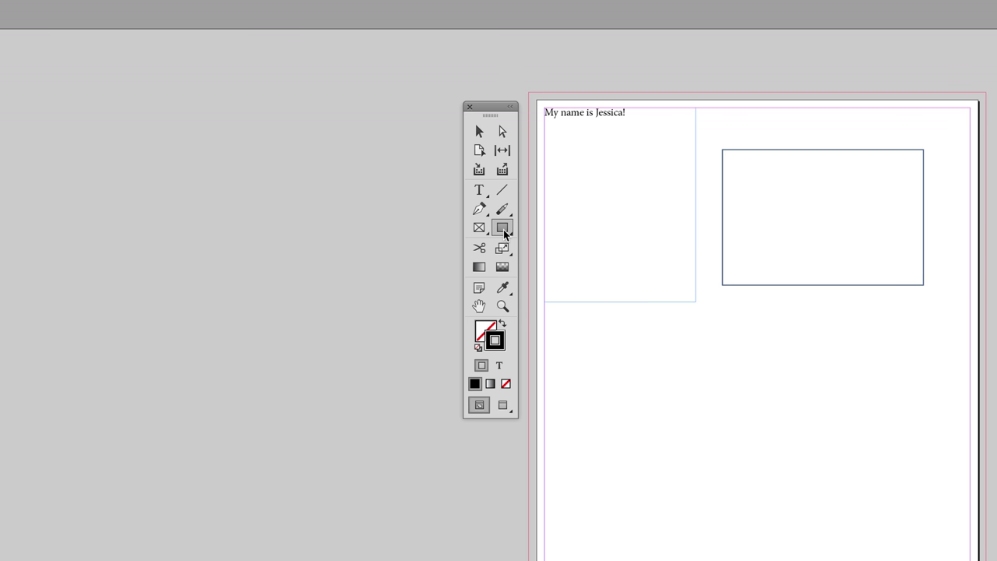
{"action": "left_click", "coordinate": [563, 244]}
{"action": "left_click_drag", "start_coordinate": [588, 332], "coordinate": [733, 502]}
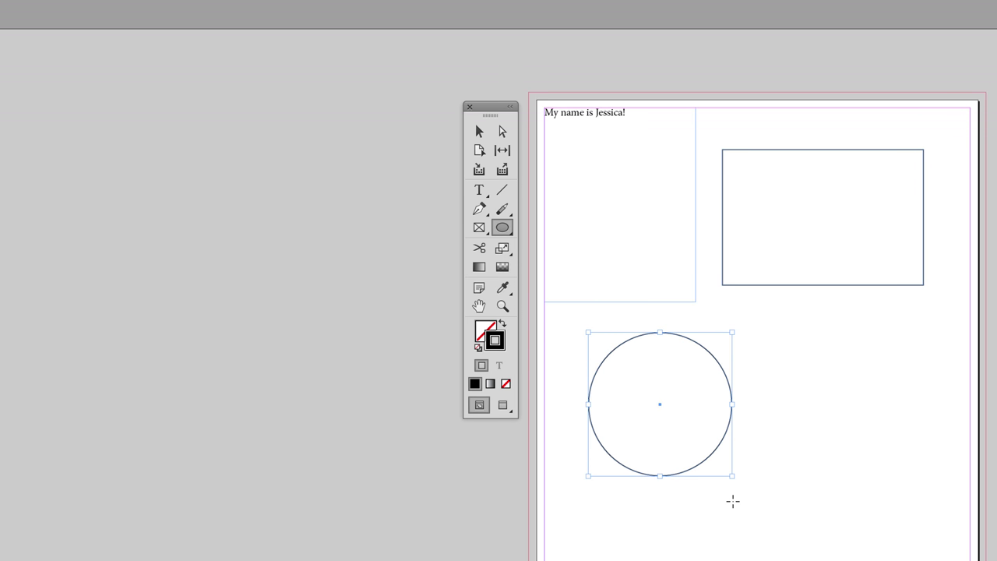
Step: Draw a 12-pointed star about 2.54 in wide and high to the right of the circle with the Polygon tool
{"action": "left_click", "coordinate": [513, 234]}
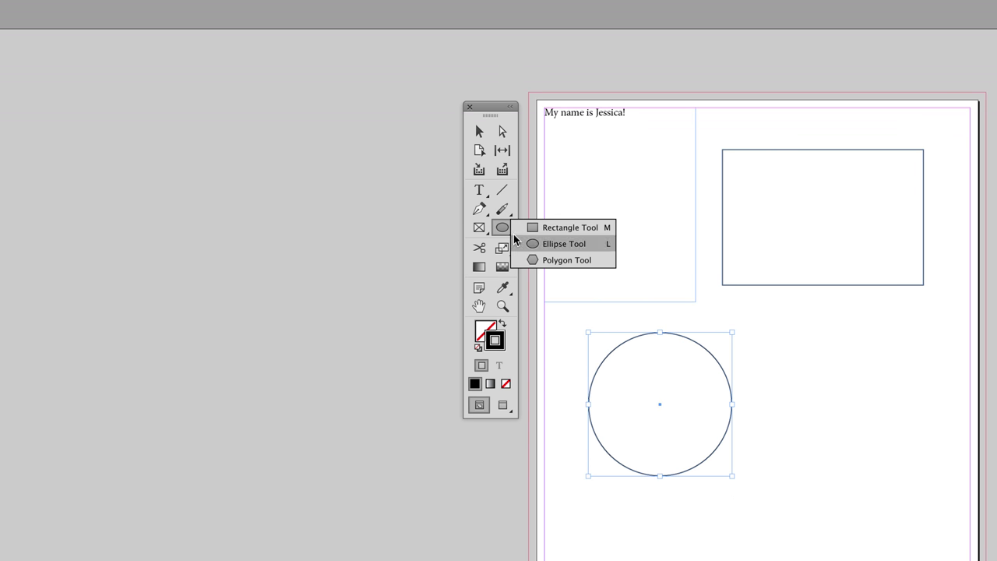
{"action": "left_click", "coordinate": [538, 261]}
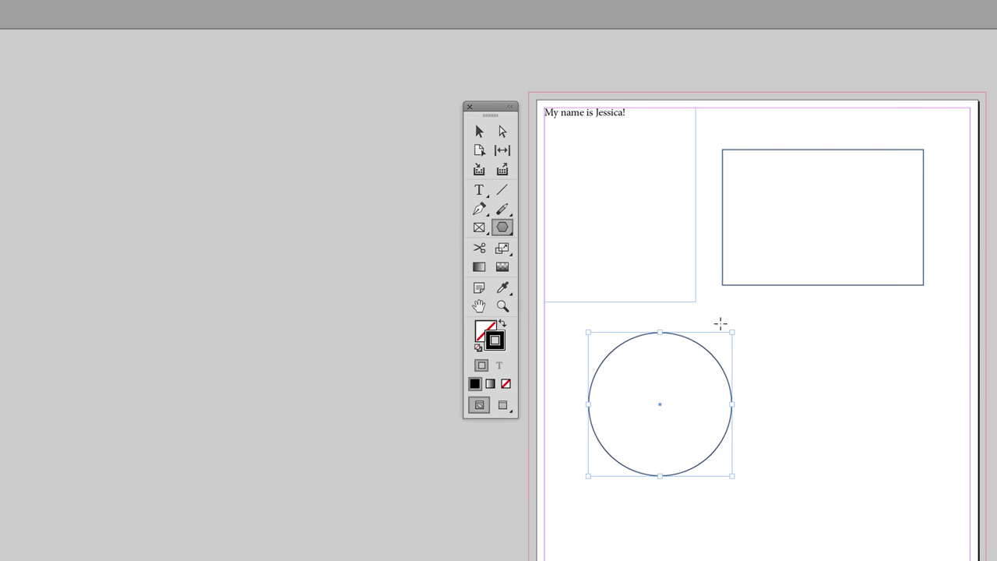
{"action": "left_click_drag", "start_coordinate": [760, 320], "coordinate": [920, 486]}
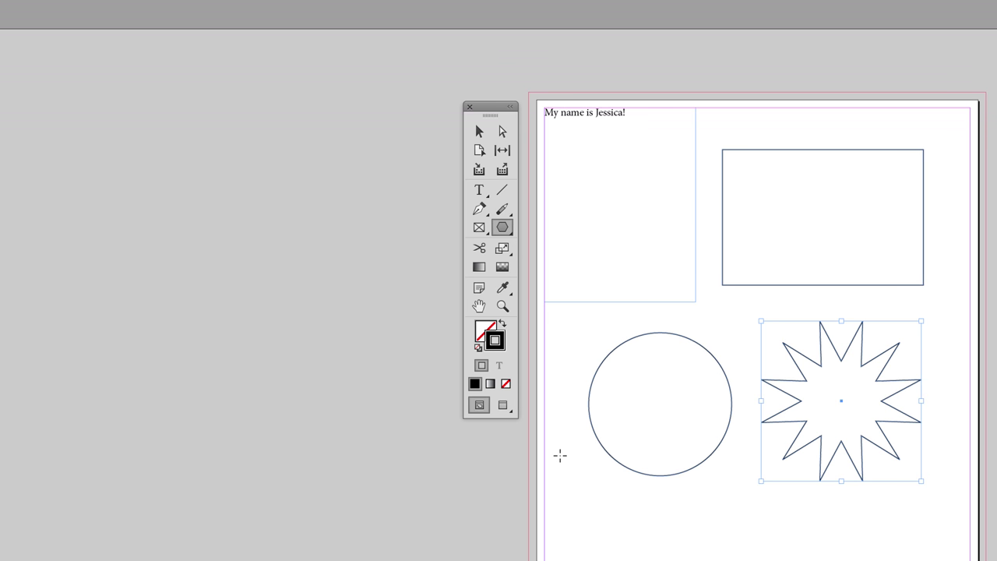
Step: Create a five-sided polygon 3 in wide and 3 in high with a star inset of 0, and move it onto the pasteboard left of the page
{"action": "left_click", "coordinate": [624, 195]}
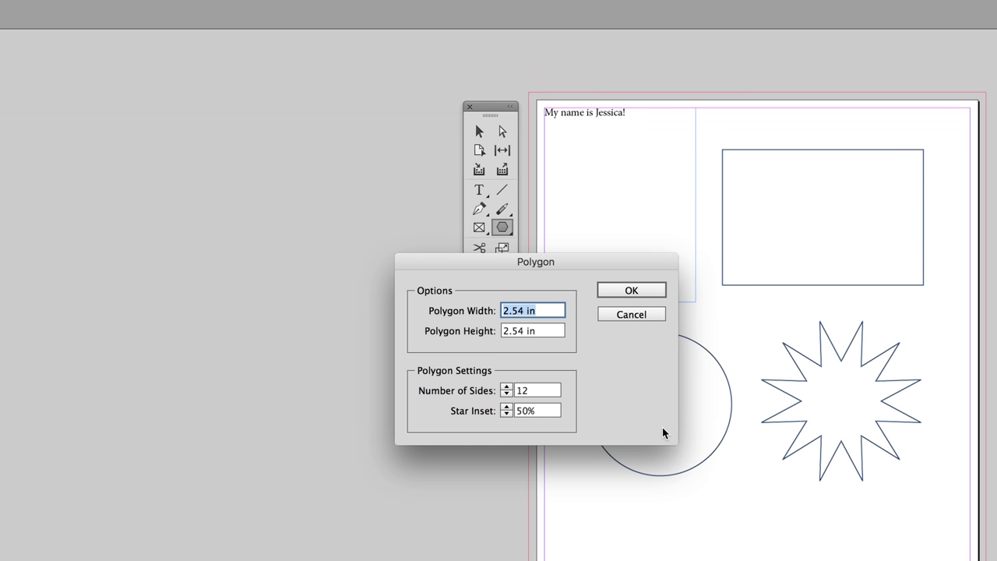
{"action": "type", "text": "3"}
{"action": "key", "text": "Tab"}
{"action": "type", "text": "3"}
{"action": "key", "text": "Tab"}
{"action": "type", "text": "5"}
{"action": "key", "text": "Tab"}
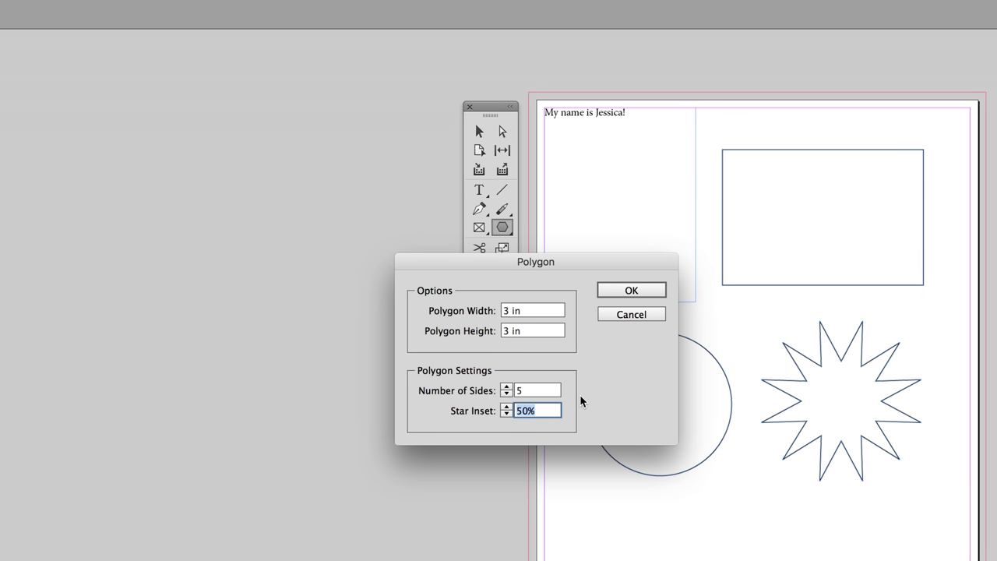
{"action": "type", "text": "0"}
{"action": "left_click", "coordinate": [632, 290]}
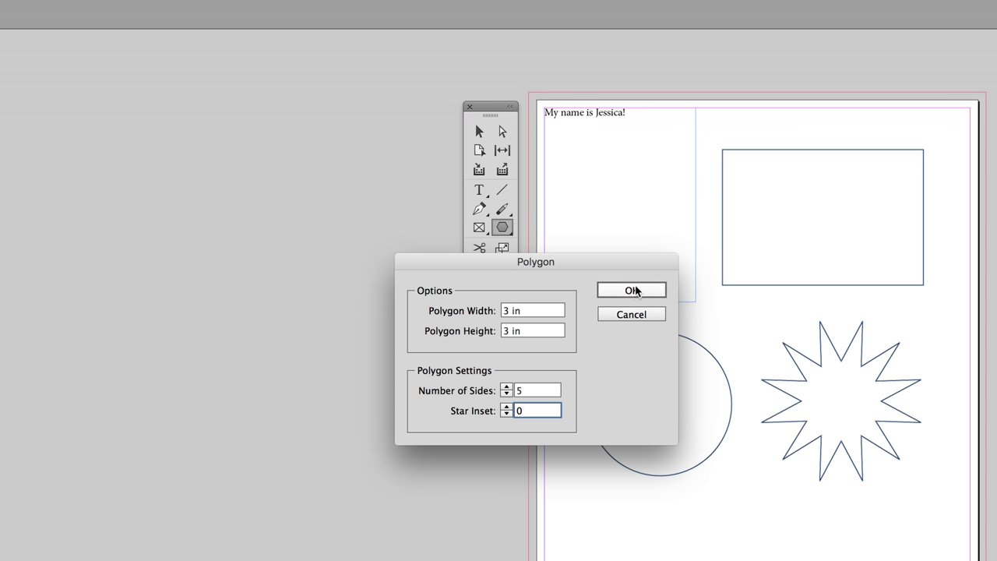
{"action": "key", "text": "v"}
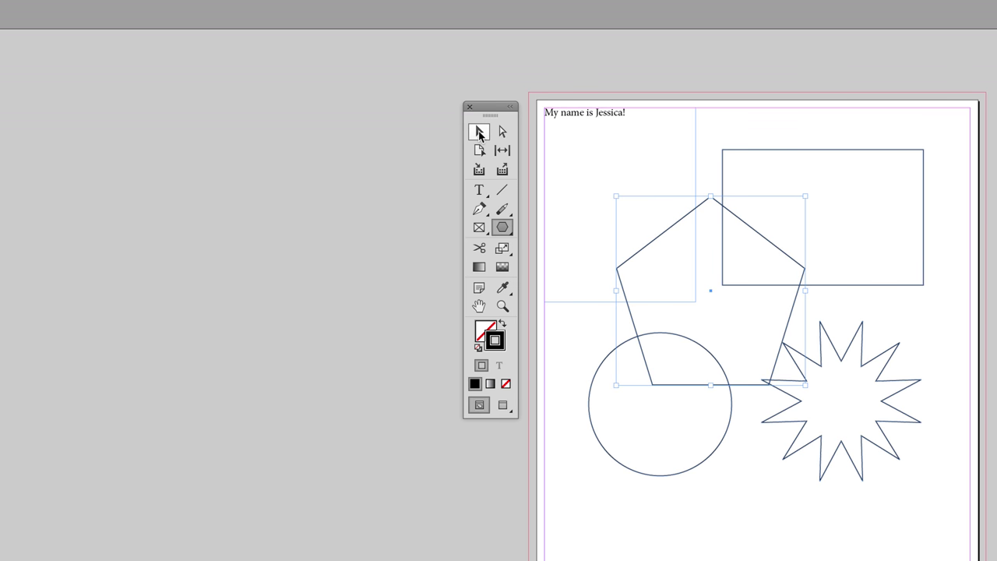
{"action": "left_click_drag", "start_coordinate": [725, 211], "coordinate": [378, 153]}
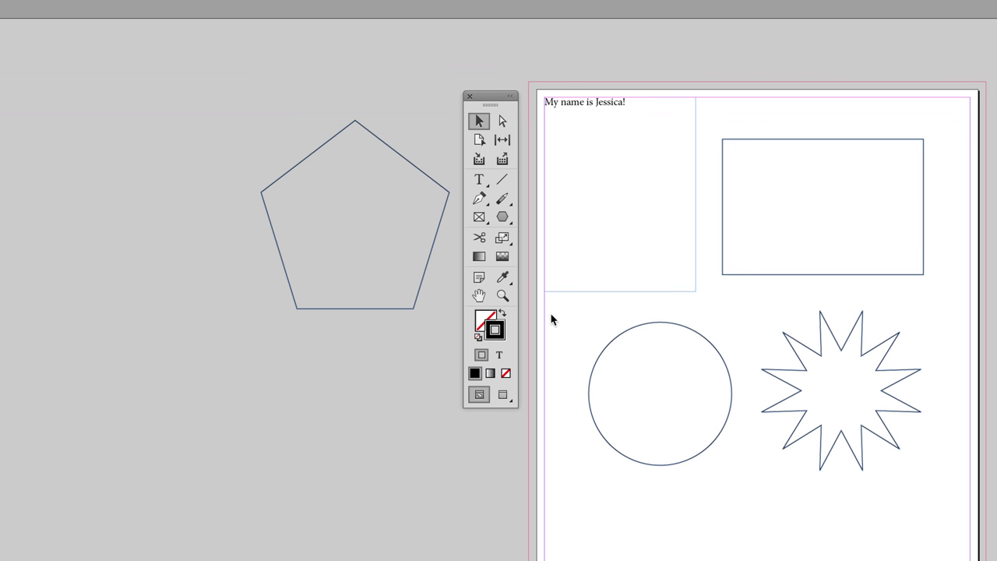
Step: Draw a five-sided polygon frame about 2.28 in wide and 2.7 in high on the pasteboard below the pentagon
{"action": "left_click", "coordinate": [482, 217]}
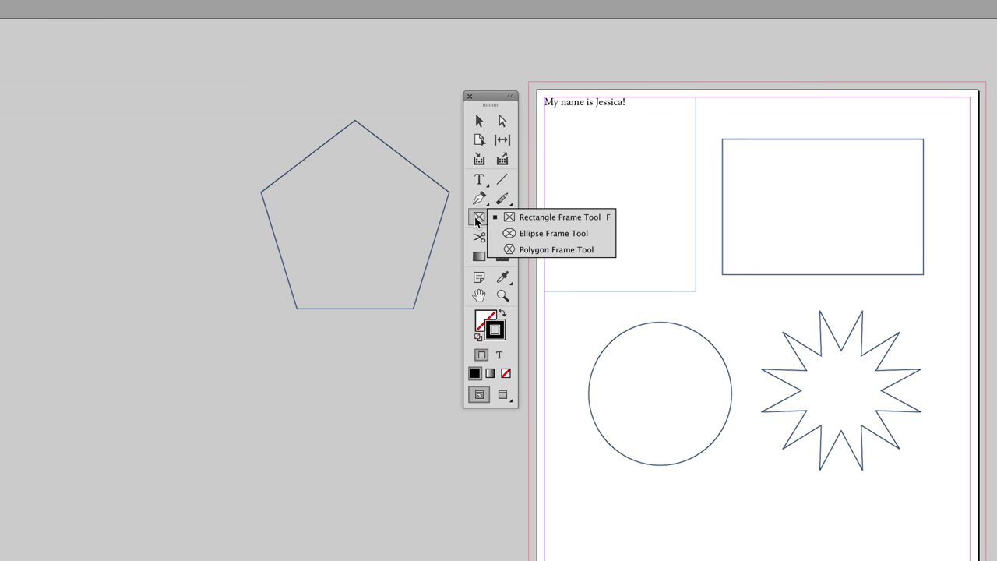
{"action": "left_click", "coordinate": [572, 249]}
{"action": "left_click_drag", "start_coordinate": [287, 342], "coordinate": [431, 513]}
{"action": "left_click", "coordinate": [153, 326]}
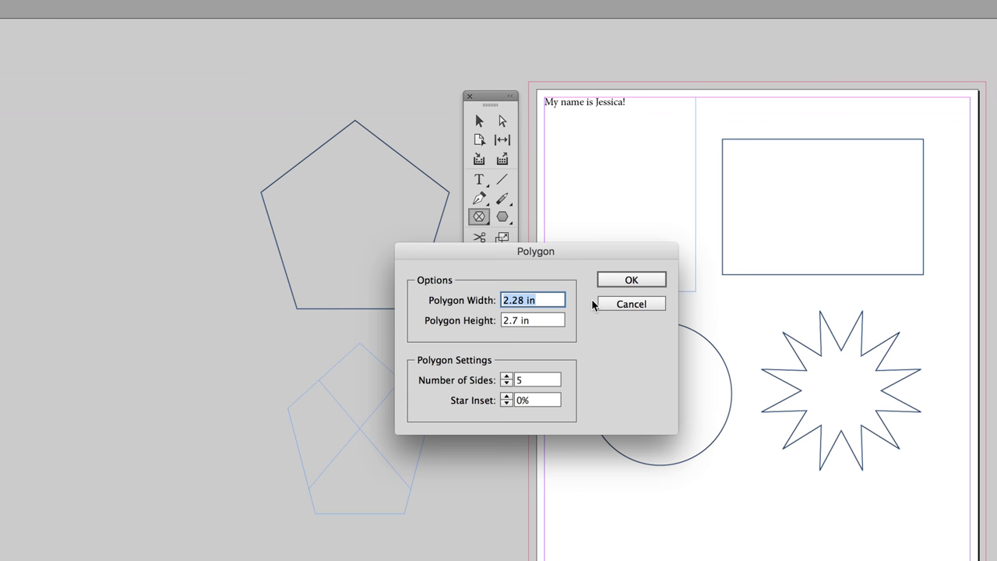
{"action": "left_click", "coordinate": [632, 304]}
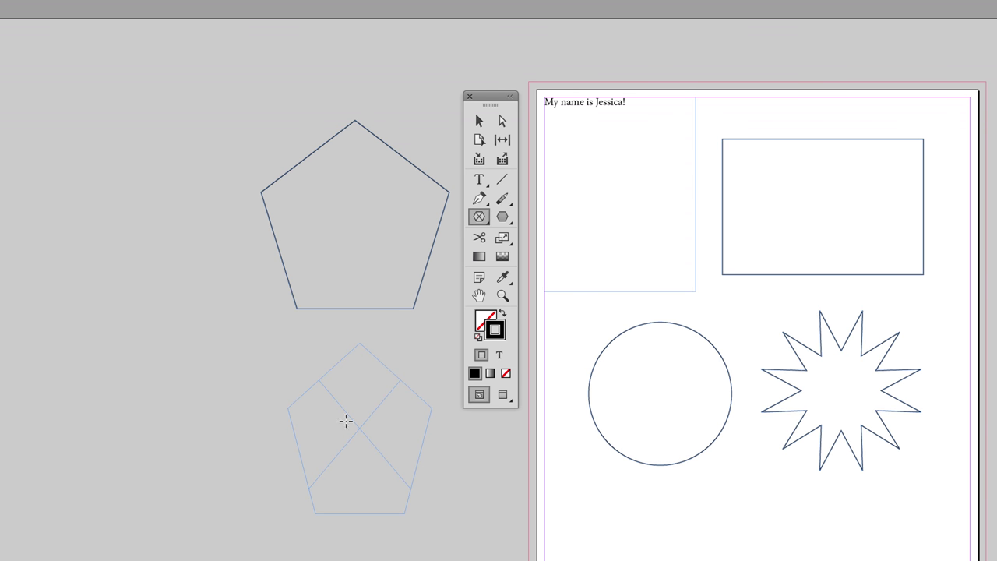
Step: Delete the five-sided polygon frame on the pasteboard below the pentagon
{"action": "left_click", "coordinate": [479, 121]}
{"action": "left_click", "coordinate": [370, 412]}
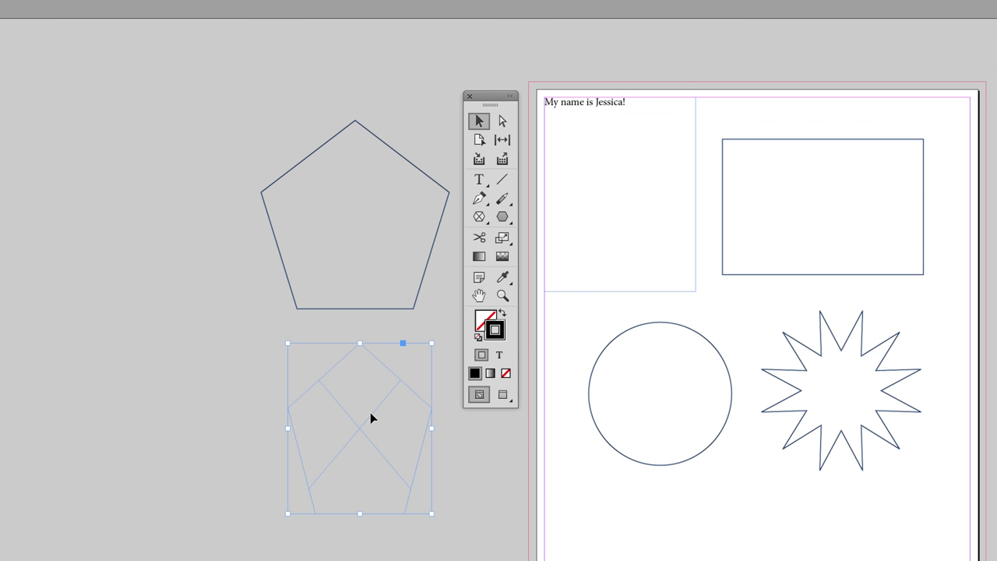
{"action": "key", "text": "Delete"}
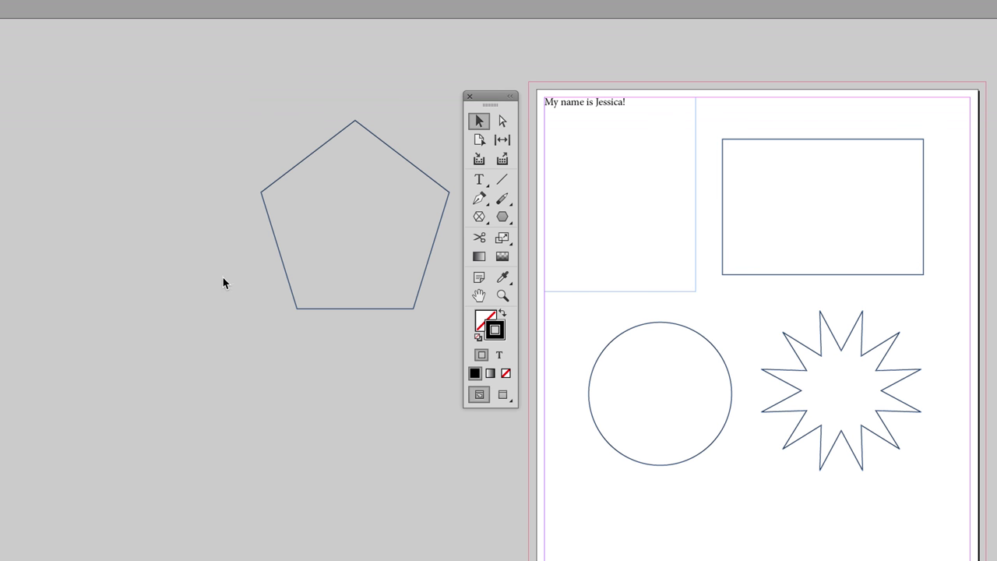
Step: Draw two small pentagons touching the large pentagon's top corner and upper-left edge, and delete both
{"action": "left_click_drag", "start_coordinate": [502, 216], "coordinate": [548, 253]}
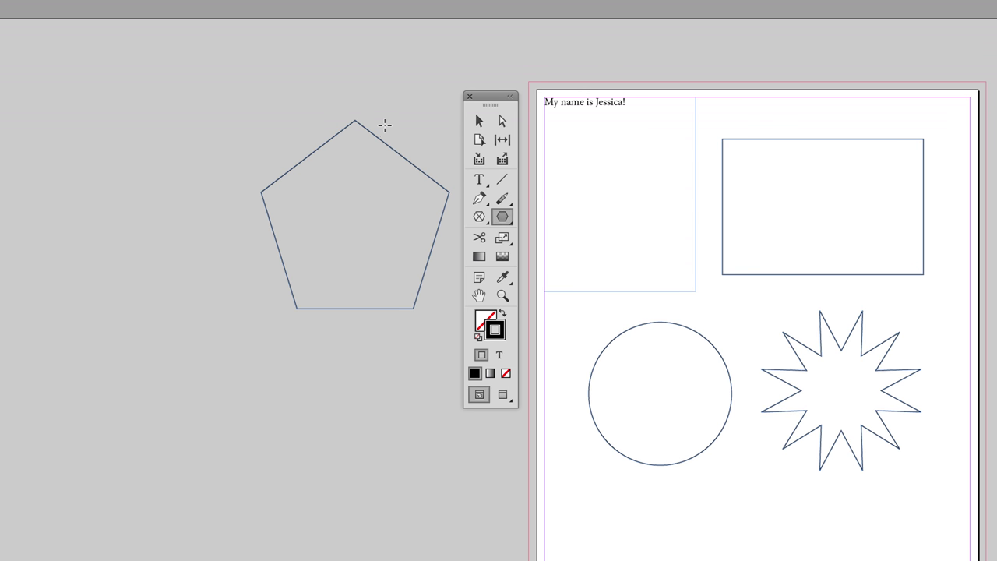
{"action": "left_click_drag", "start_coordinate": [355, 121], "coordinate": [447, 23]}
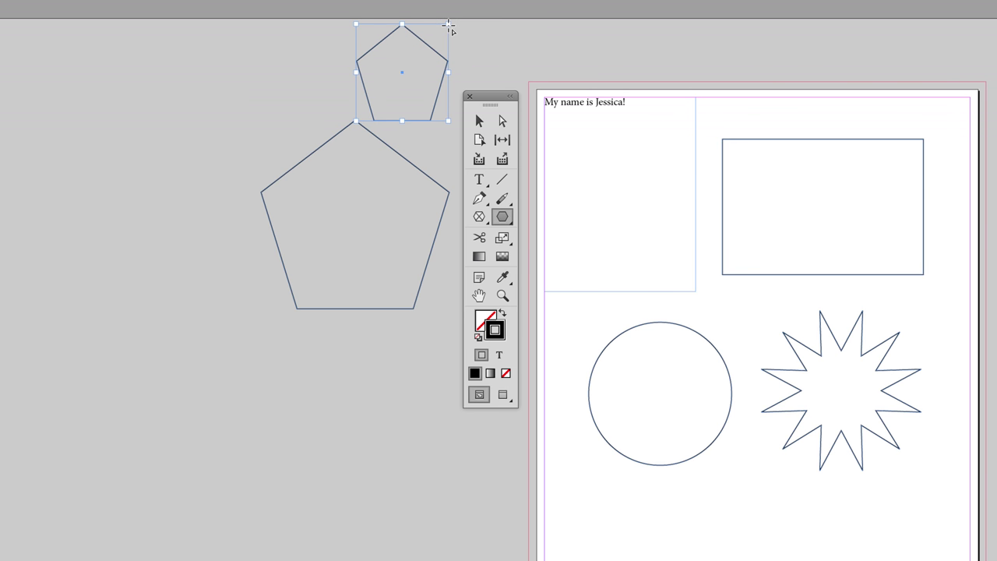
{"action": "left_click_drag", "start_coordinate": [285, 177], "coordinate": [176, 75]}
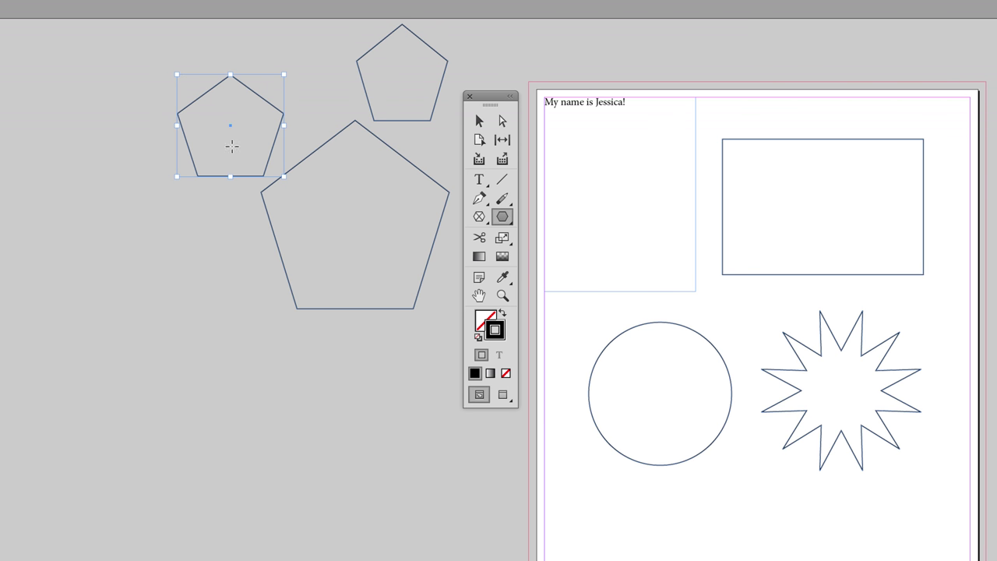
{"action": "key", "text": "Delete"}
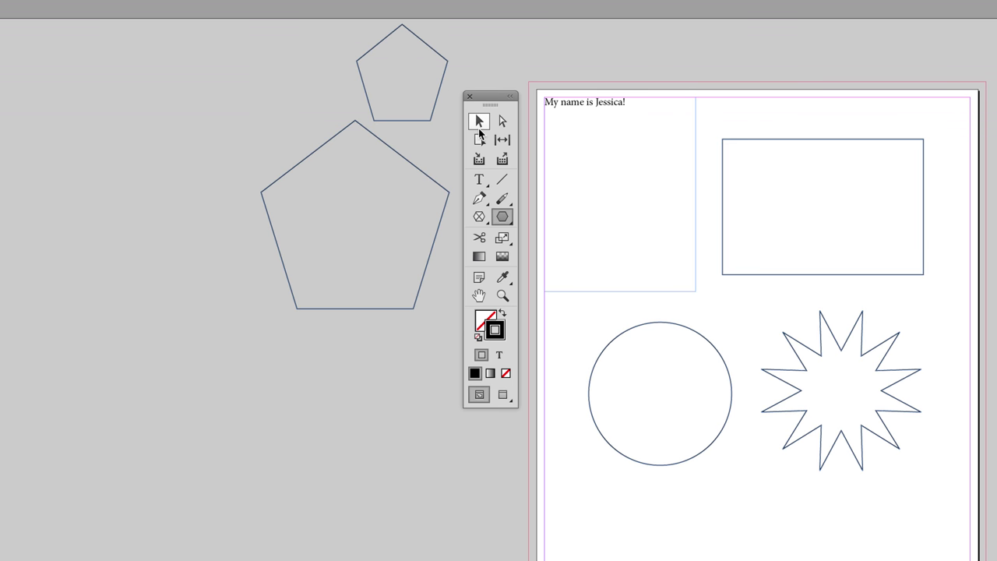
{"action": "key", "text": "v"}
{"action": "left_click", "coordinate": [392, 74]}
{"action": "key", "text": "Delete"}
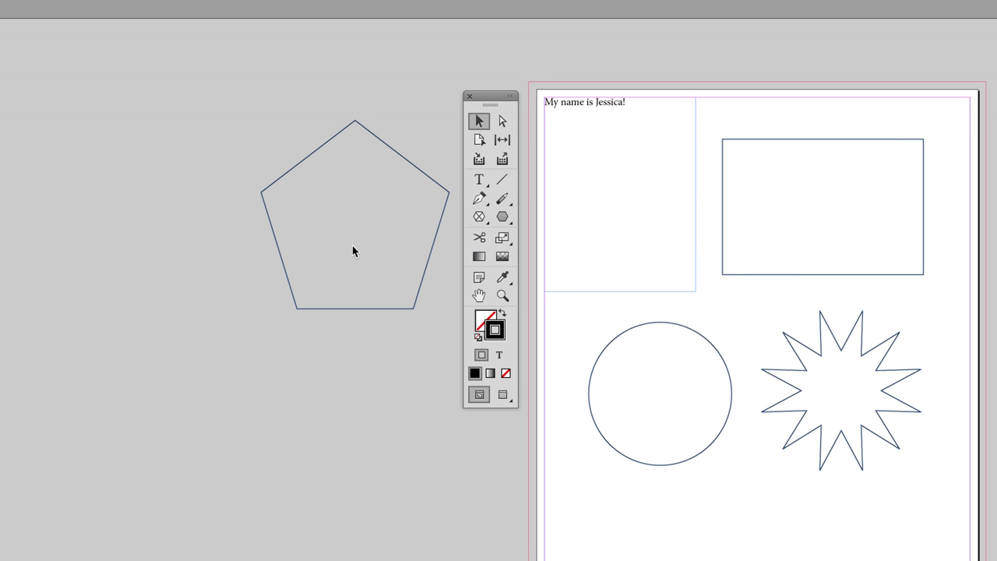
Step: Select the pentagon by its outline, shift it slightly up and to the left on the pasteboard, and deselect it
{"action": "left_click_drag", "start_coordinate": [400, 240], "coordinate": [307, 211]}
{"action": "left_click_drag", "start_coordinate": [327, 227], "coordinate": [345, 174]}
{"action": "left_click", "coordinate": [382, 141]}
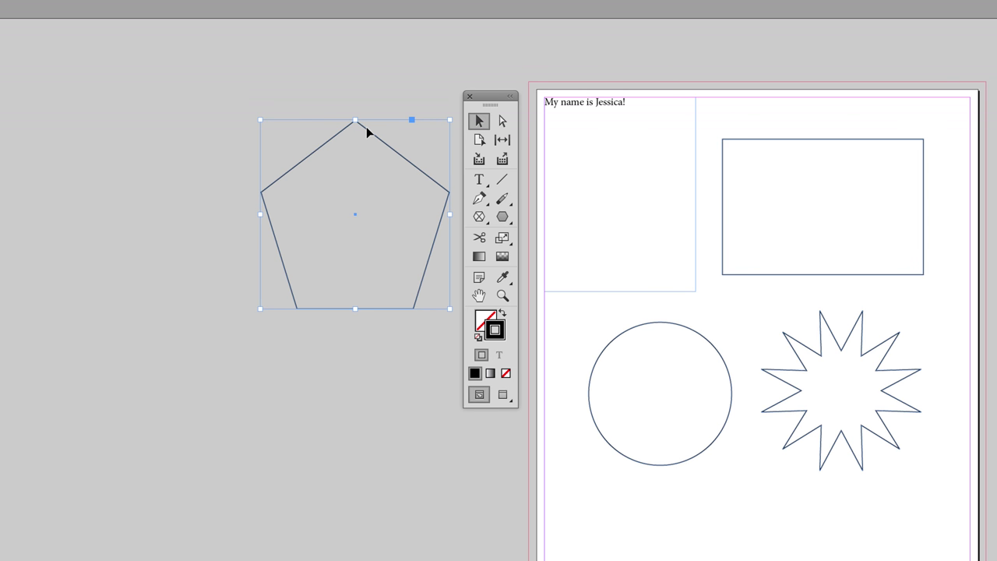
{"action": "left_click_drag", "start_coordinate": [390, 145], "coordinate": [357, 141]}
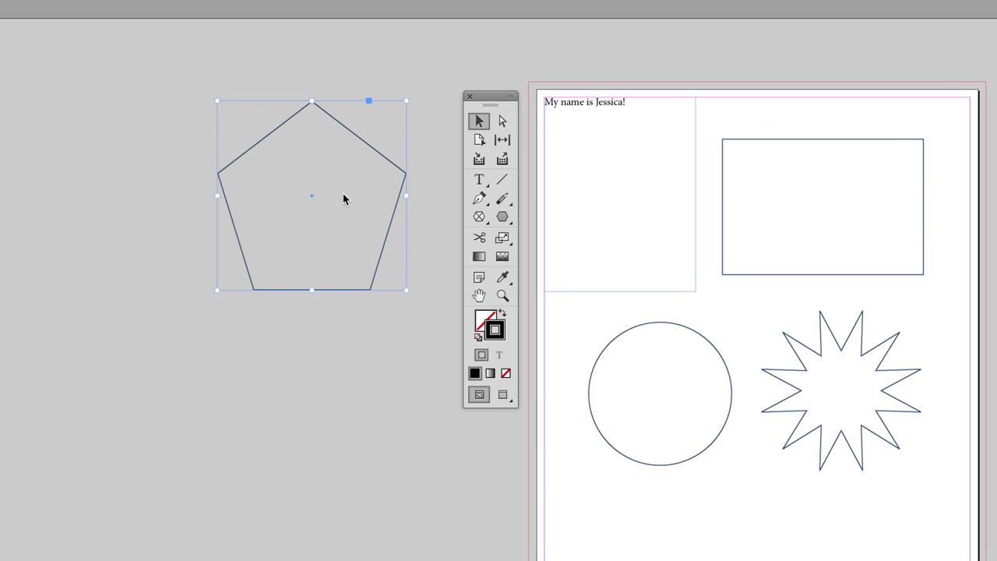
{"action": "left_click", "coordinate": [359, 57]}
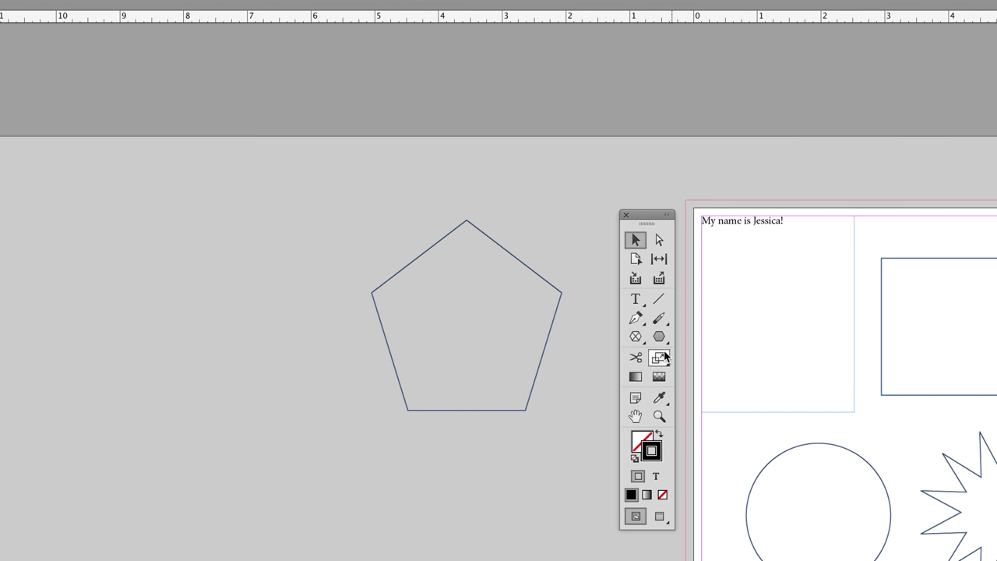
Step: Draw a five-sided polygon frame about 2.7 in wide on the pasteboard left of the pentagon, and delete it
{"action": "left_click", "coordinate": [635, 337]}
{"action": "left_click_drag", "start_coordinate": [118, 186], "coordinate": [287, 360]}
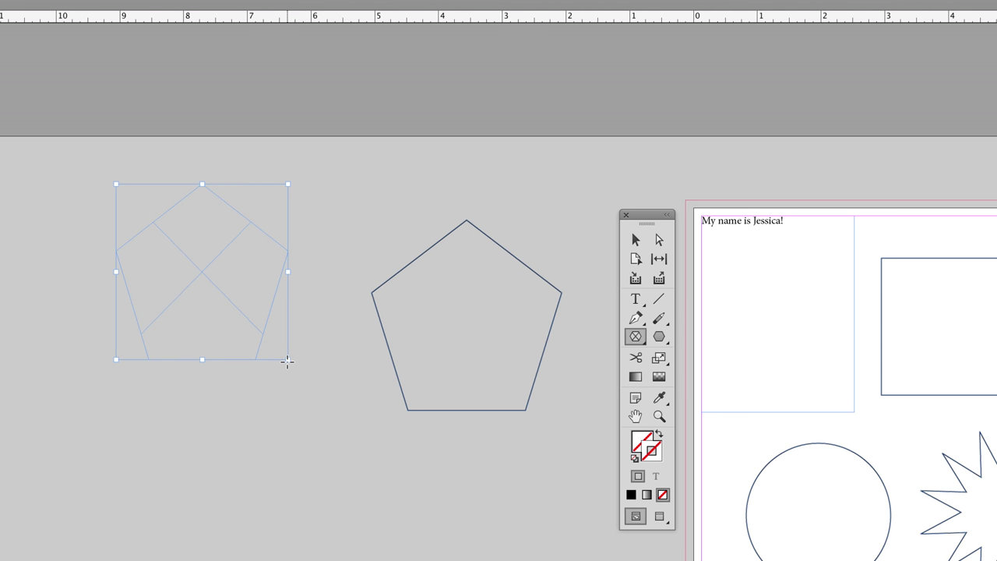
{"action": "left_click", "coordinate": [635, 240]}
{"action": "left_click", "coordinate": [350, 237]}
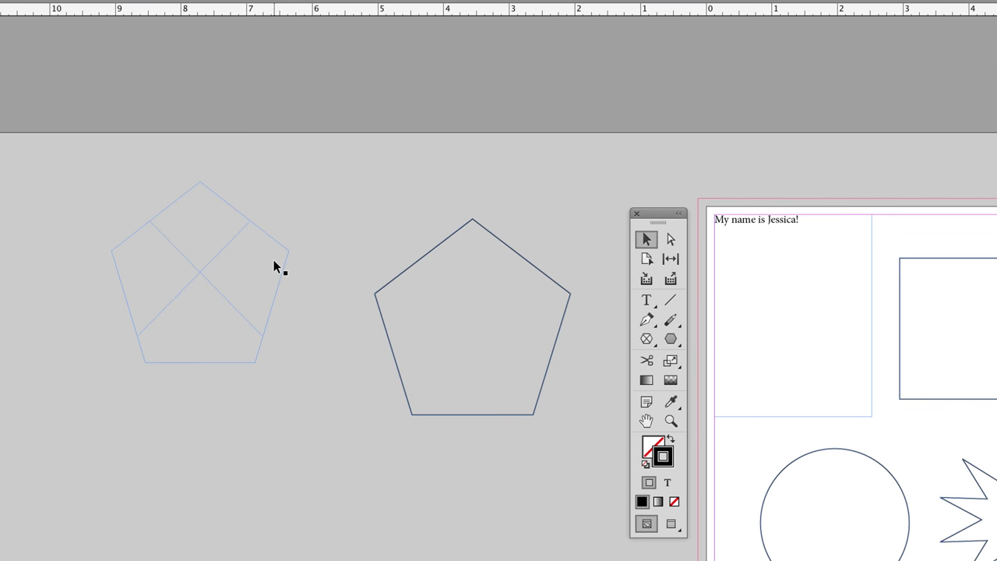
{"action": "left_click_drag", "start_coordinate": [316, 262], "coordinate": [228, 228]}
{"action": "key", "text": "Delete"}
Step: Move the pentagon onto the page so it overlaps the rectangle and circle, and shift the Tools panel away from the page
{"action": "left_click_drag", "start_coordinate": [537, 269], "coordinate": [904, 370]}
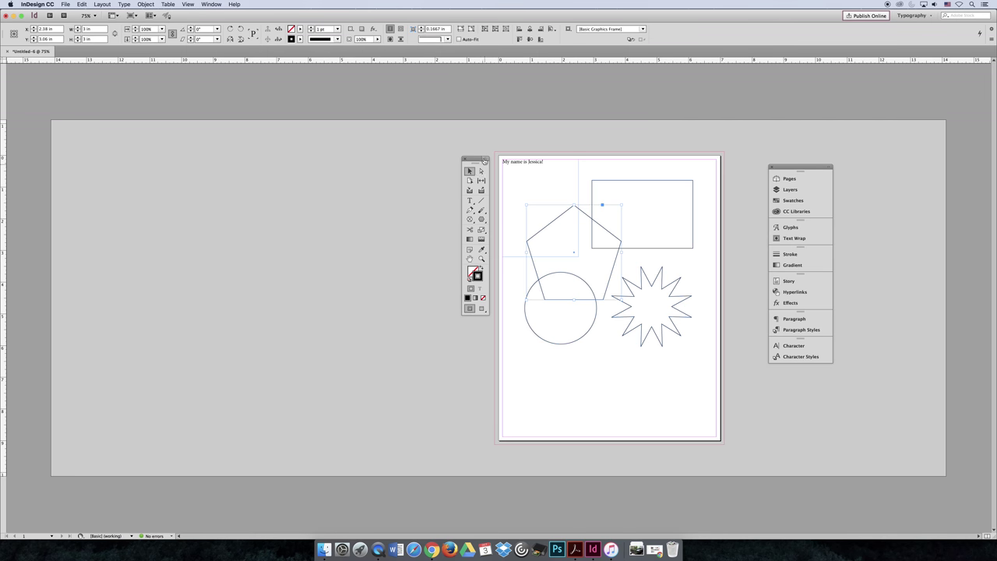
{"action": "left_click_drag", "start_coordinate": [474, 159], "coordinate": [459, 140]}
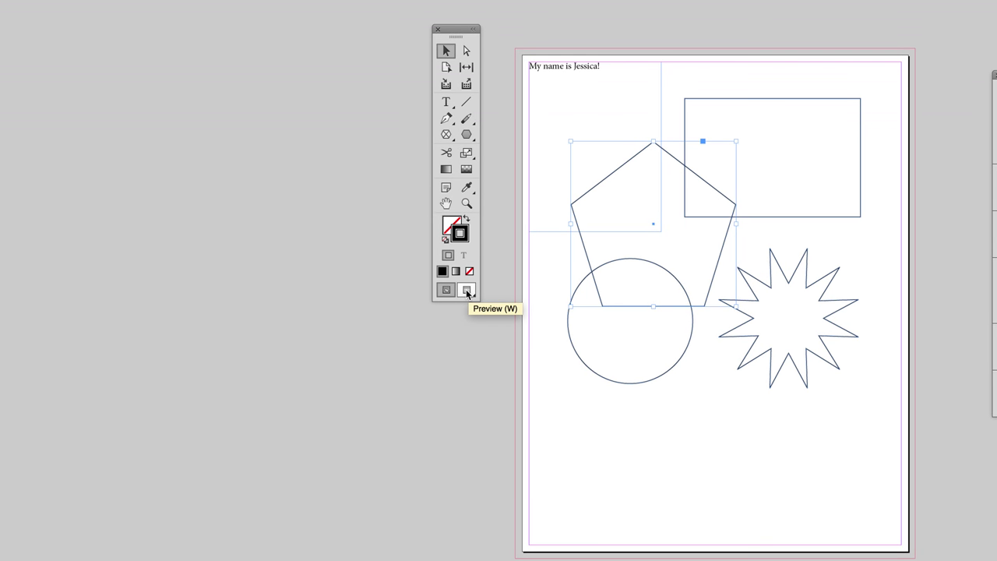
Step: Switch the screen mode to Preview, view the page in Presentation mode, and exit the presentation
{"action": "left_click", "coordinate": [468, 290]}
{"action": "left_click", "coordinate": [468, 290]}
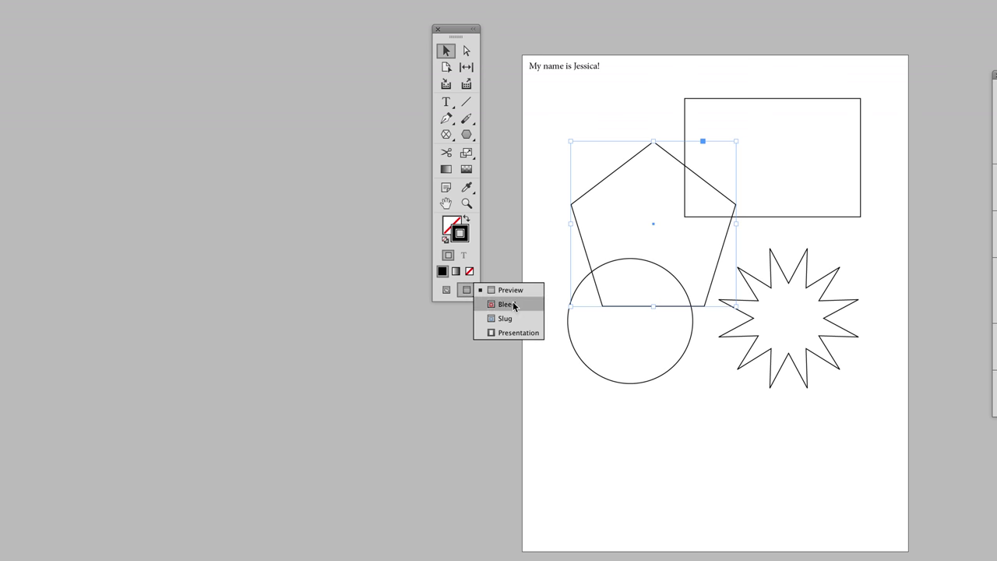
{"action": "left_click", "coordinate": [517, 332]}
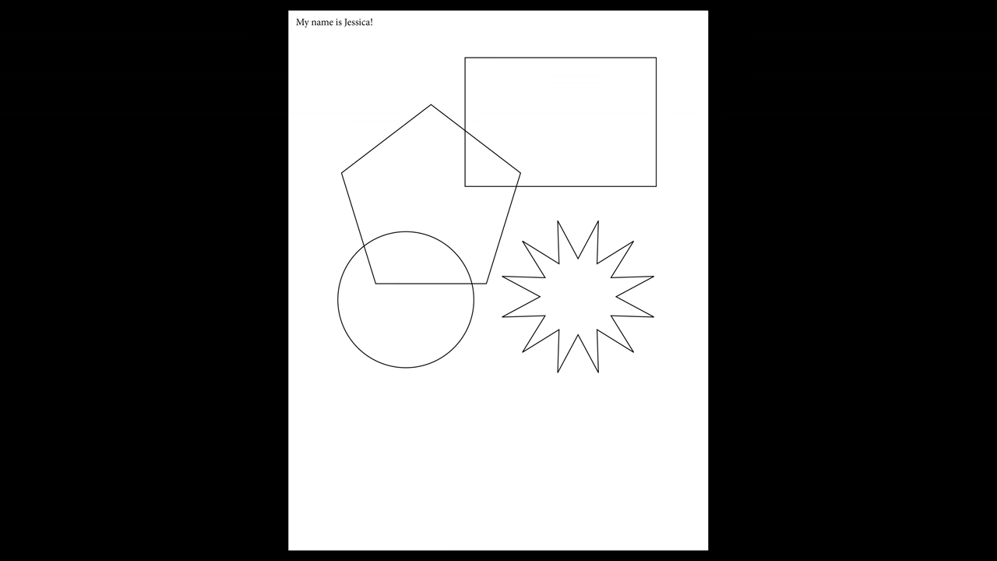
{"action": "key", "text": "Escape"}
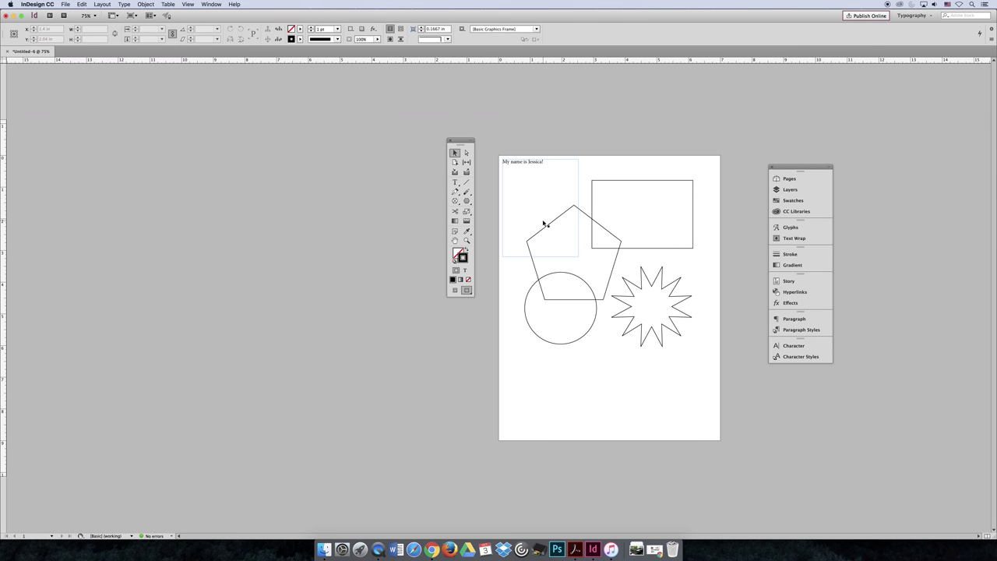
Step: Select the pentagon with the Selection tool to view its bounding box, and deselect it
{"action": "left_click", "coordinate": [545, 222]}
{"action": "left_click", "coordinate": [610, 297]}
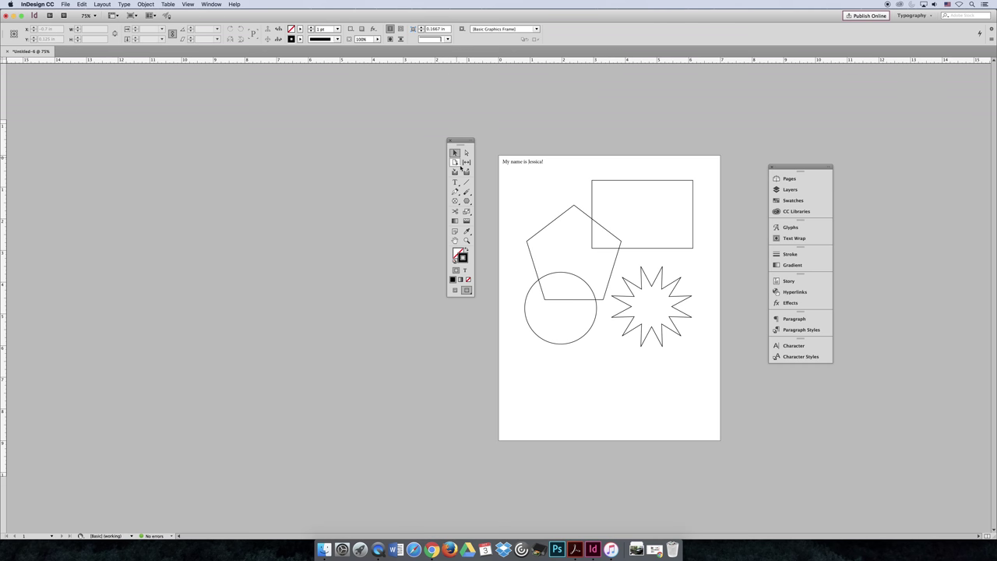
{"action": "left_click", "coordinate": [566, 243]}
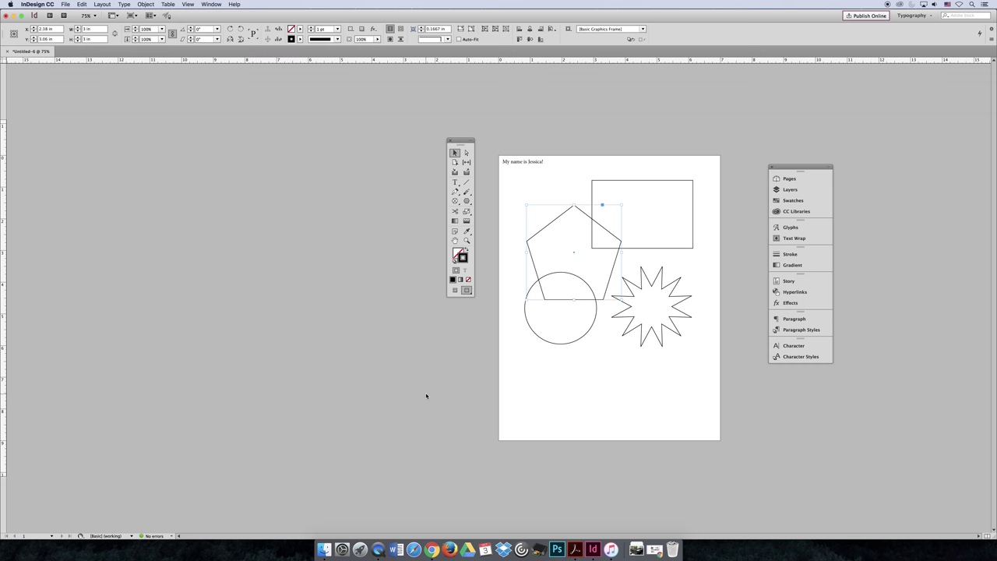
{"action": "left_click", "coordinate": [614, 122]}
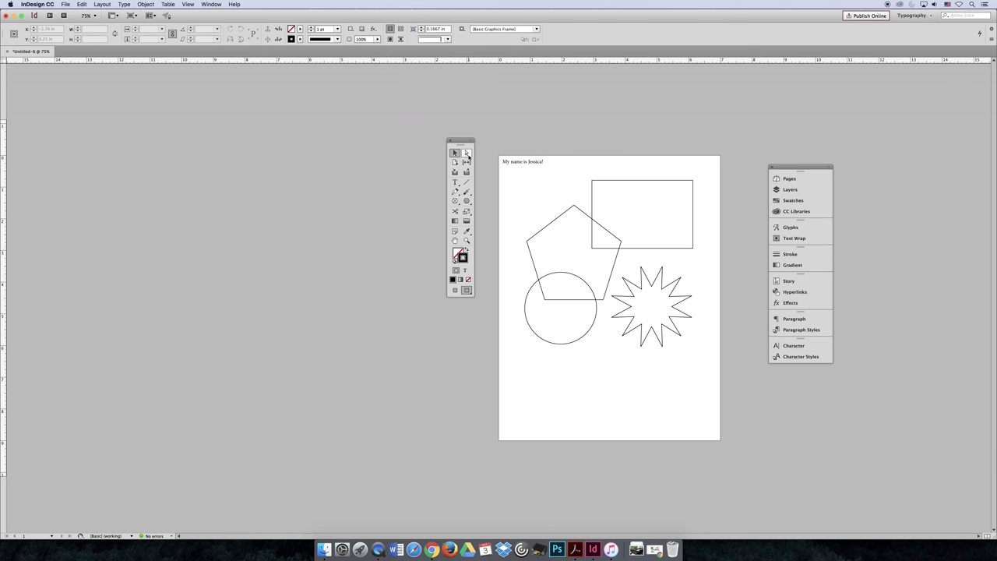
Step: Move the pentagon's top anchor point down past its centre with the Direct Selection tool to form a notch
{"action": "left_click", "coordinate": [467, 154]}
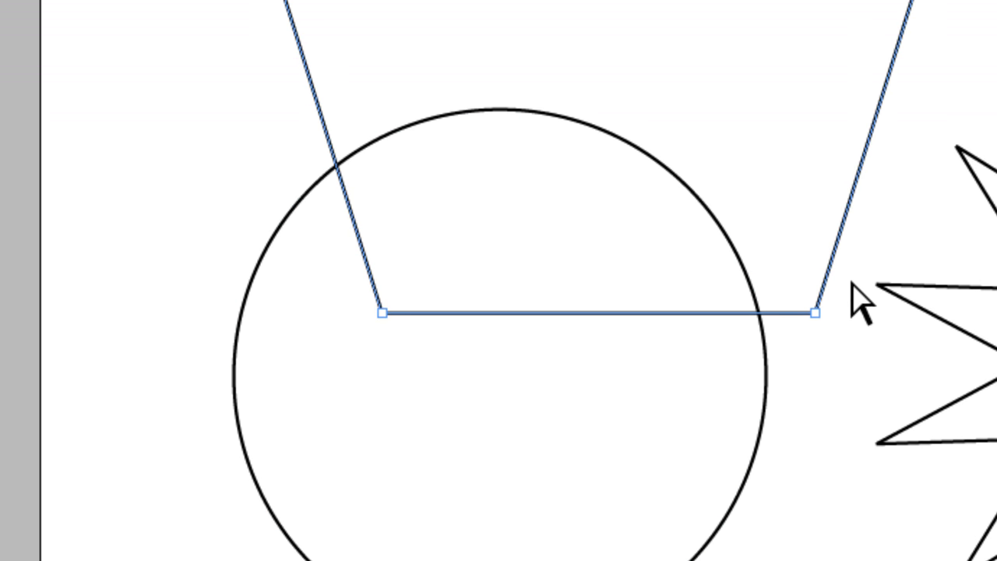
{"action": "left_click", "coordinate": [597, 94]}
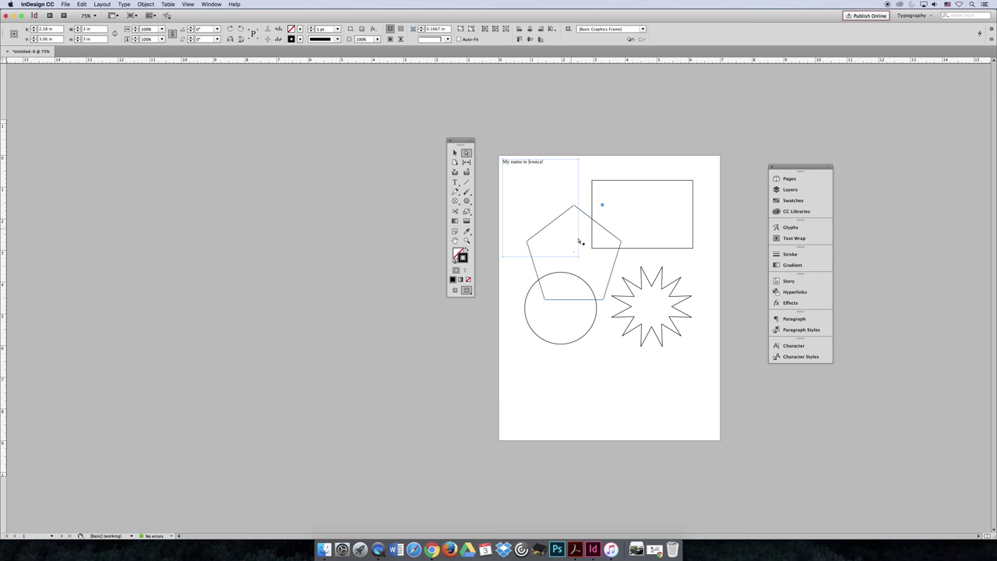
{"action": "left_click", "coordinate": [579, 242]}
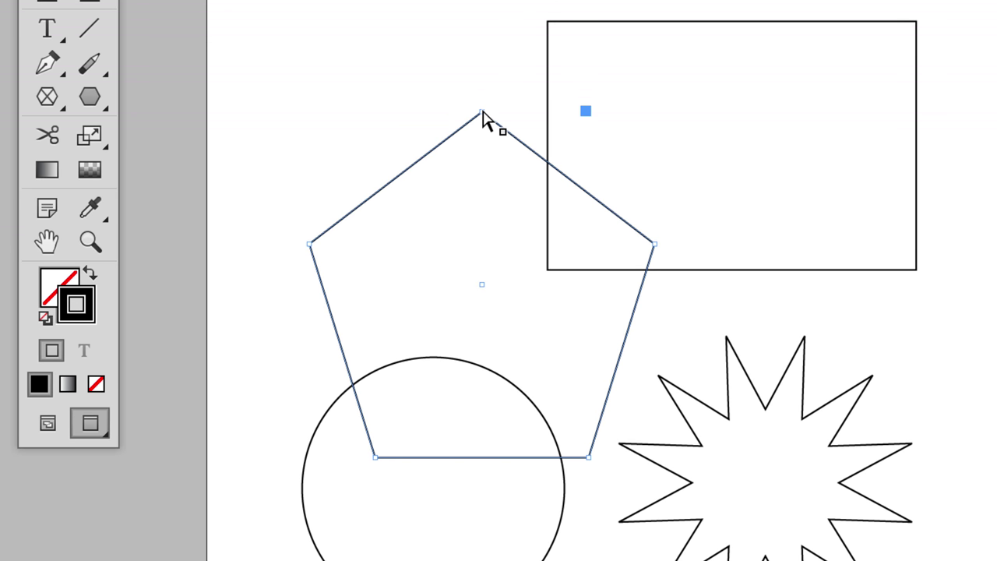
{"action": "left_click", "coordinate": [482, 113]}
{"action": "left_click_drag", "start_coordinate": [482, 115], "coordinate": [467, 305]}
{"action": "left_click", "coordinate": [317, 347]}
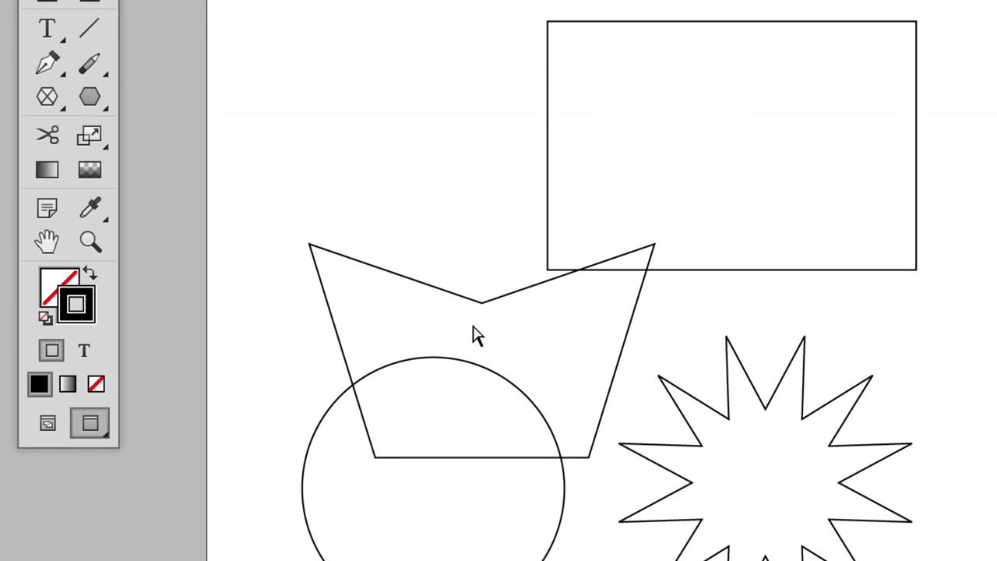
Step: Move the Tools panel and the notched polygon onto the pasteboard left of the page, and return to Normal screen mode
{"action": "key", "text": "super+0"}
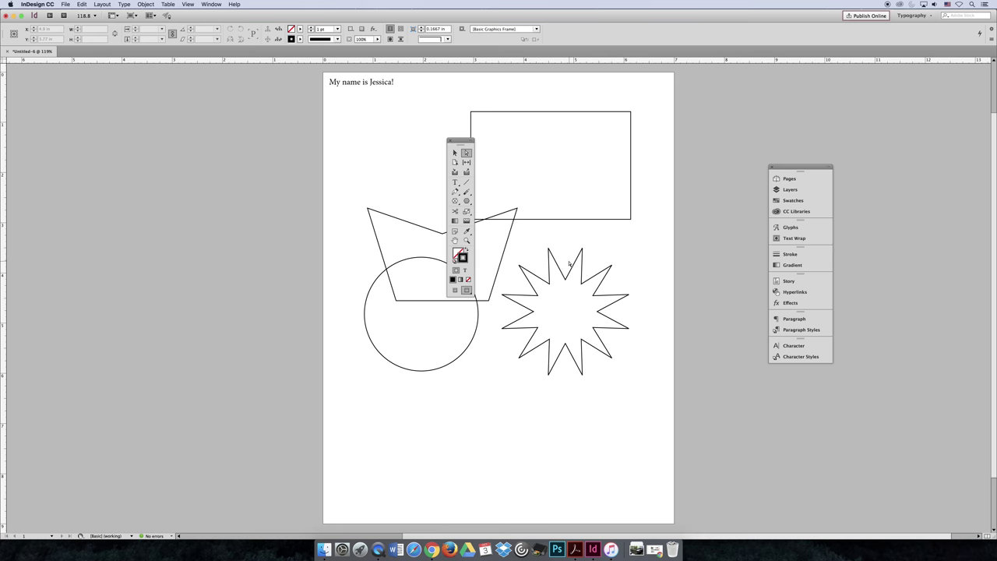
{"action": "left_click_drag", "start_coordinate": [460, 141], "coordinate": [262, 120]}
{"action": "left_click", "coordinate": [256, 131]}
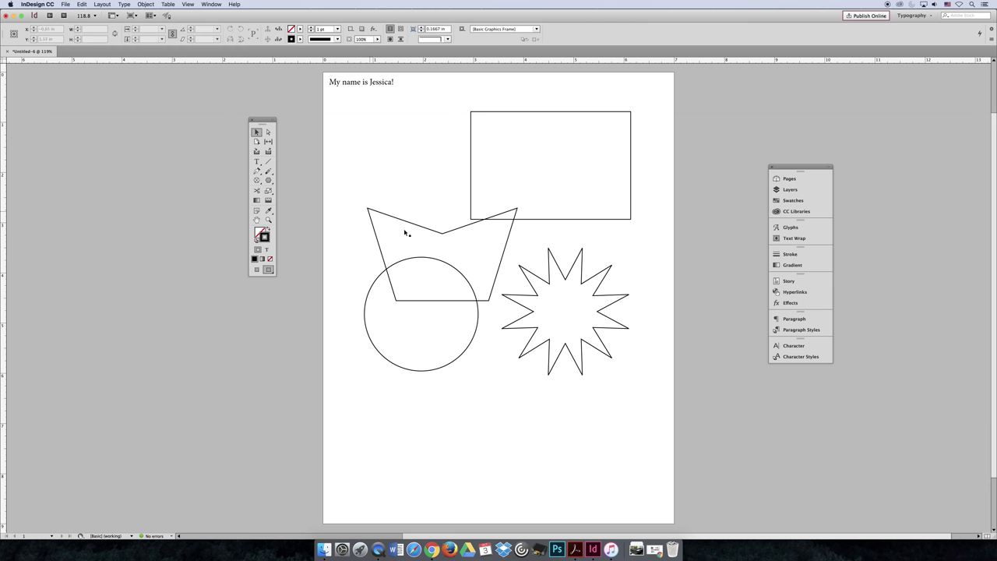
{"action": "left_click_drag", "start_coordinate": [448, 236], "coordinate": [224, 335]}
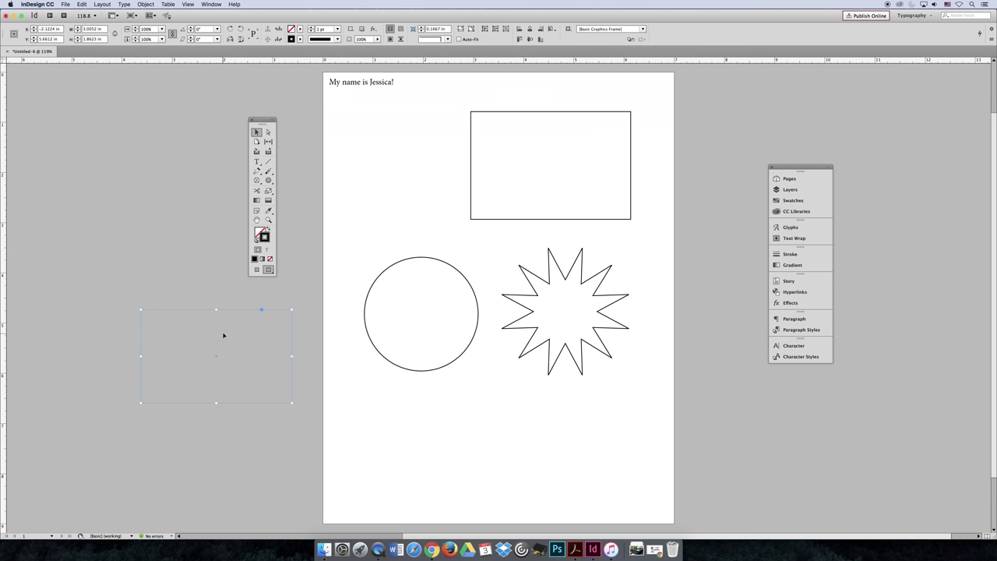
{"action": "left_click", "coordinate": [258, 269]}
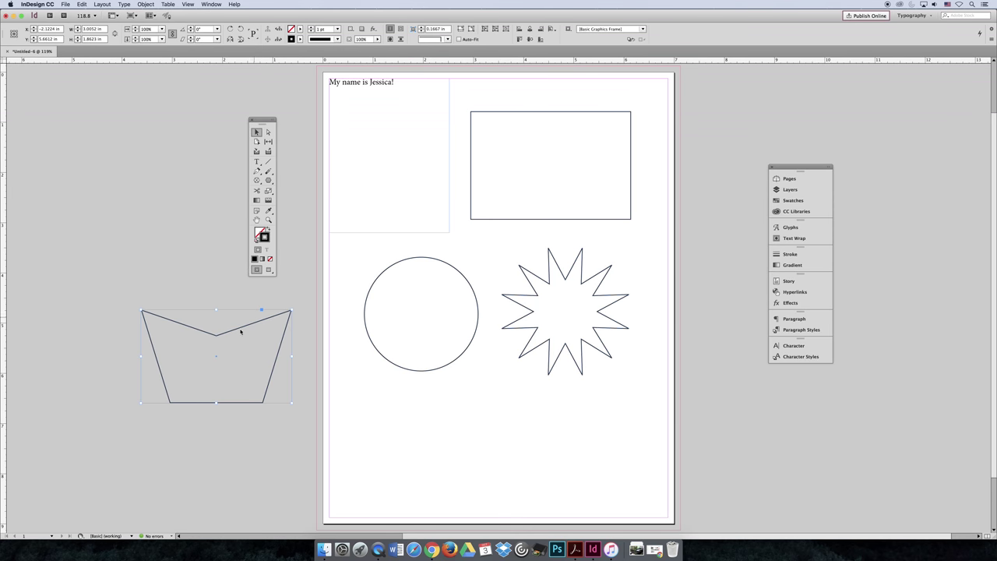
{"action": "left_click", "coordinate": [162, 278]}
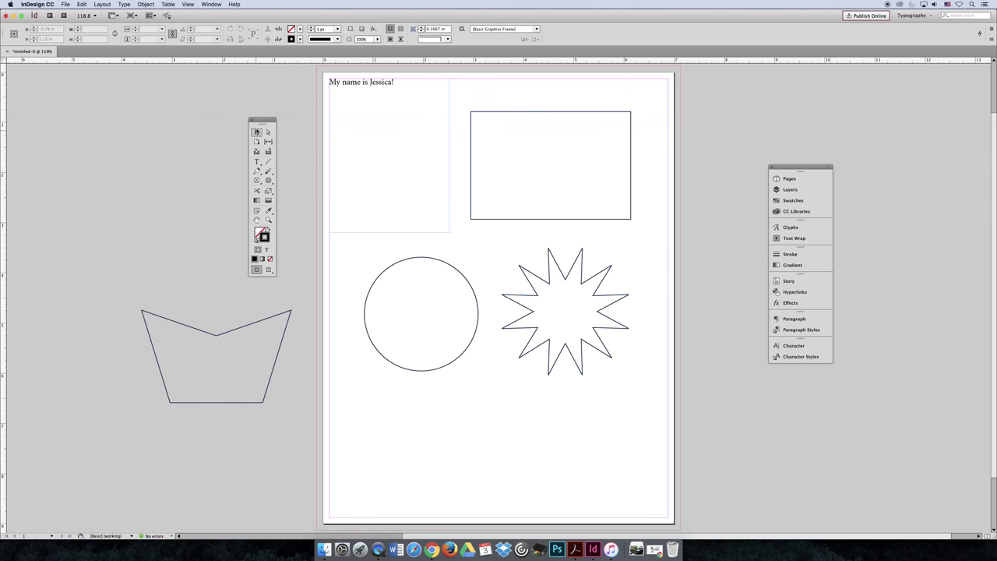
Step: Select the notched polygon on the pasteboard, both with a marquee and by its outline
{"action": "left_click_drag", "start_coordinate": [313, 381], "coordinate": [167, 309]}
{"action": "left_click", "coordinate": [178, 259]}
{"action": "left_click", "coordinate": [192, 329]}
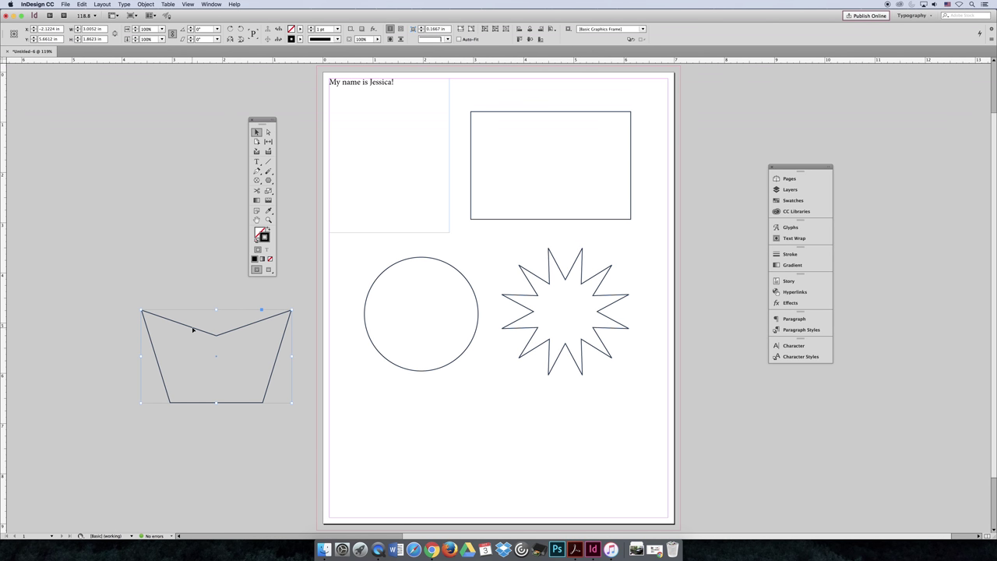
{"action": "left_click_drag", "start_coordinate": [109, 259], "coordinate": [246, 385]}
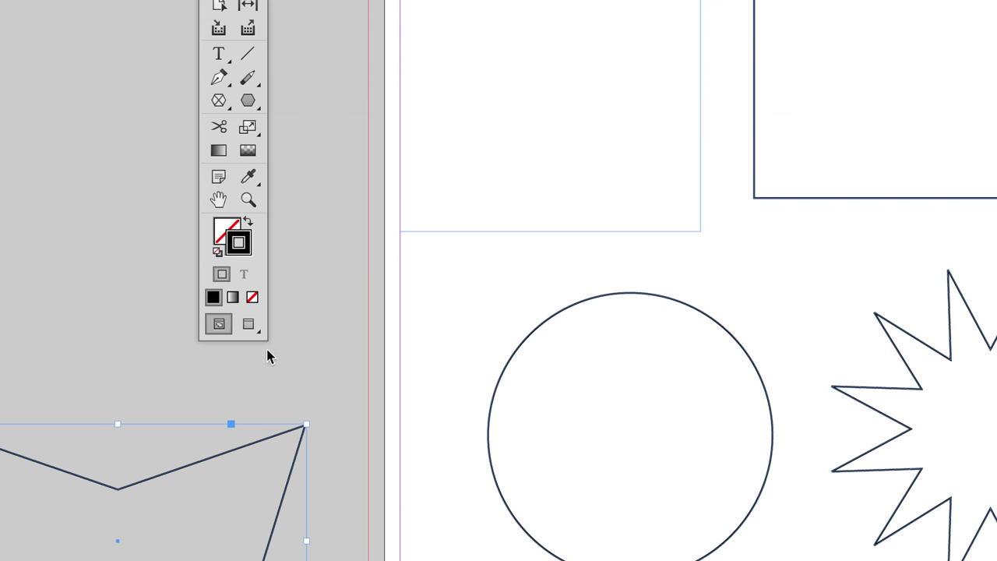
Step: Fill the notched polygon on the pasteboard with pinkish red, hex f73049
{"action": "double_click", "coordinate": [220, 237]}
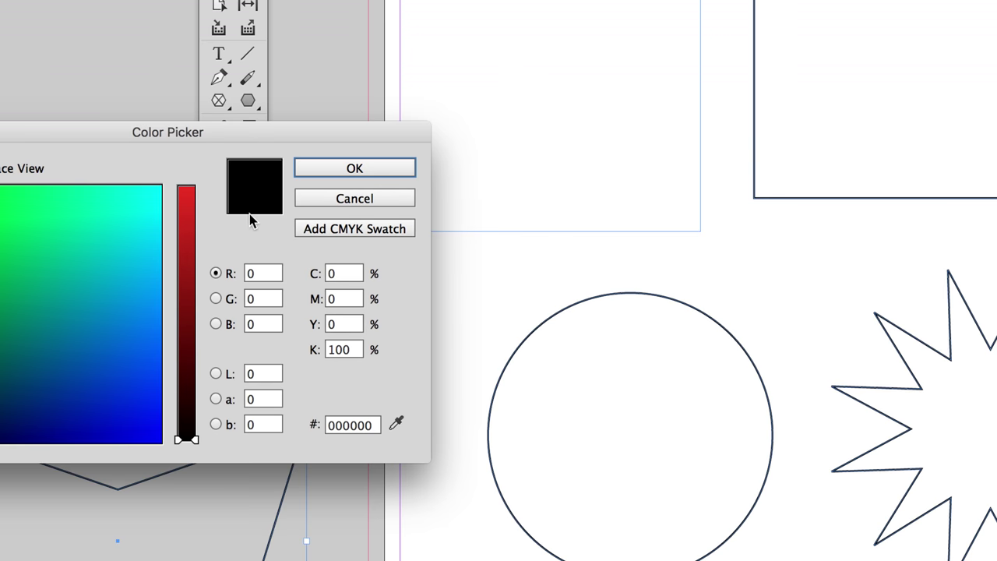
{"action": "left_click_drag", "start_coordinate": [191, 132], "coordinate": [667, 116]}
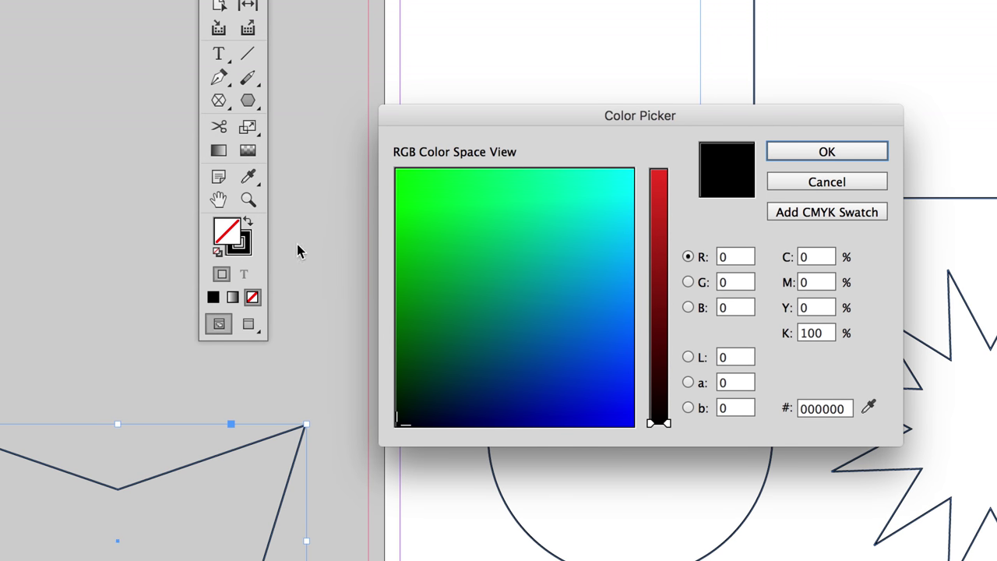
{"action": "left_click", "coordinate": [467, 183]}
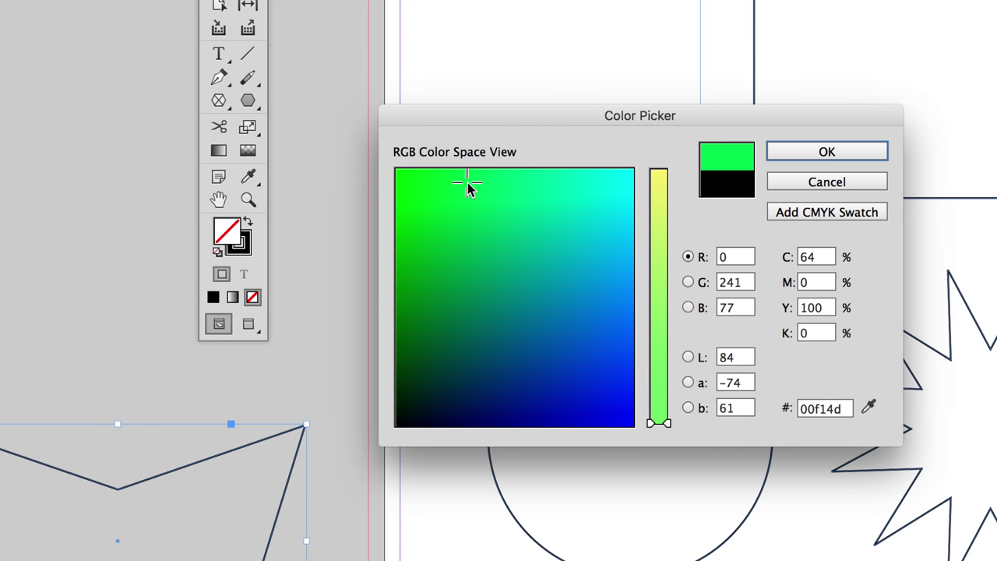
{"action": "left_click", "coordinate": [663, 178]}
{"action": "left_click", "coordinate": [464, 380]}
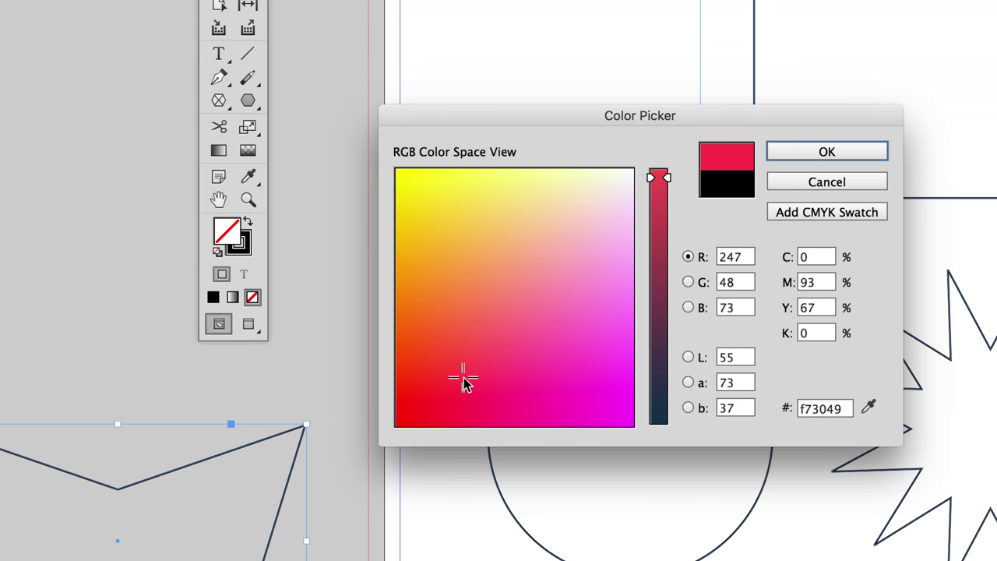
{"action": "left_click", "coordinate": [807, 158]}
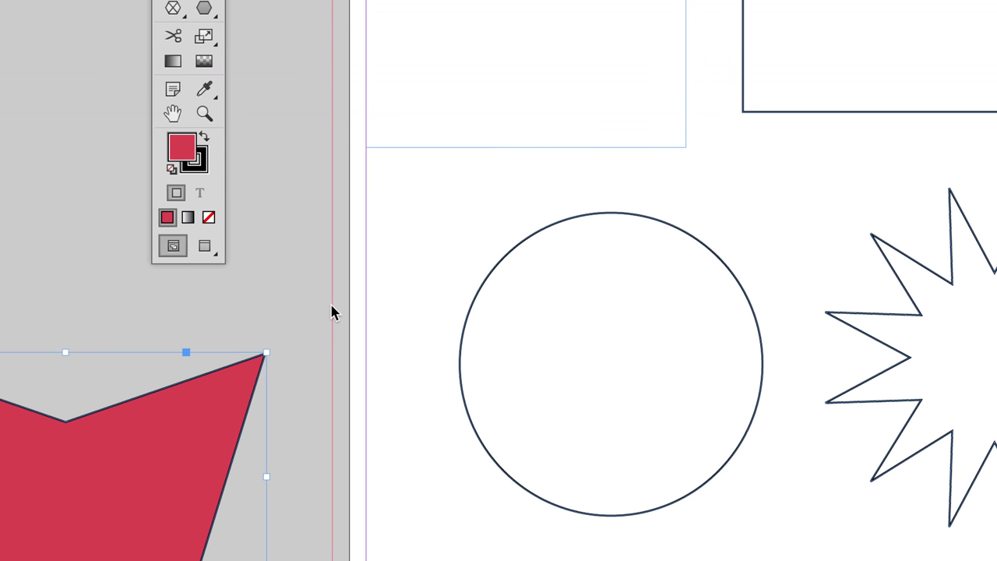
Step: Set the notched polygon's stroke to a dark red and deselect it
{"action": "double_click", "coordinate": [196, 160]}
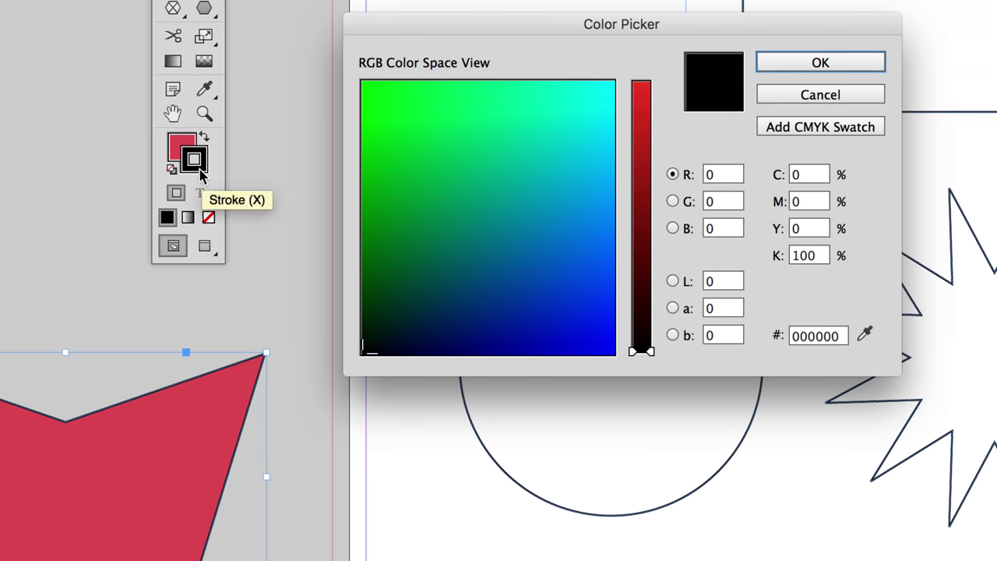
{"action": "left_click", "coordinate": [648, 276]}
{"action": "left_click", "coordinate": [820, 64]}
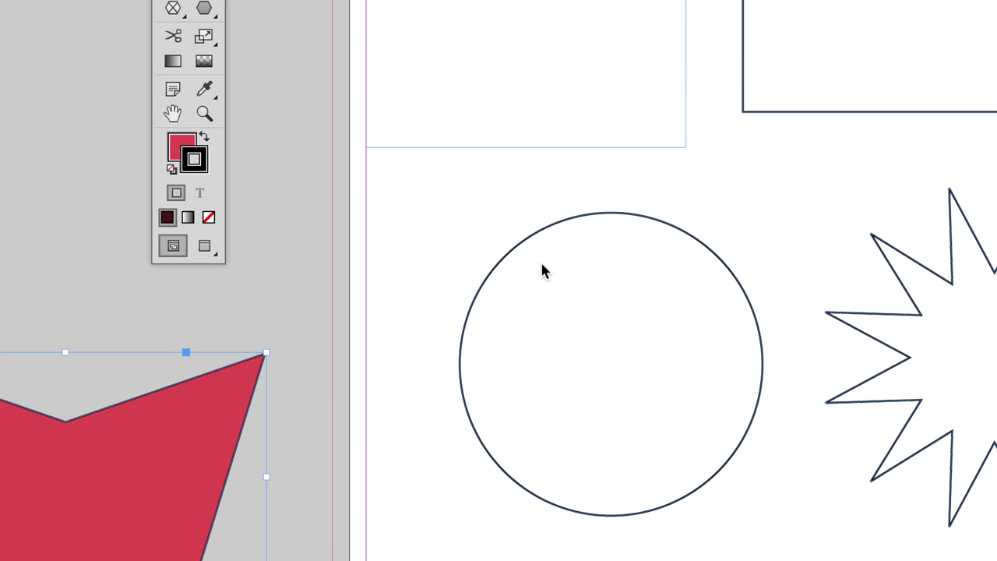
{"action": "left_click", "coordinate": [289, 436]}
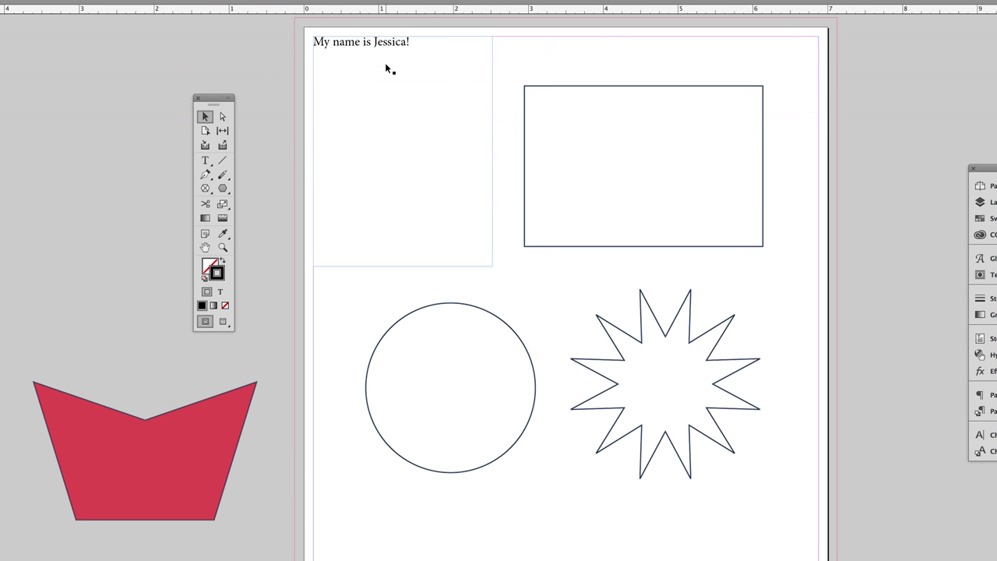
Step: Select the text frame in the page's upper-left corner with the Selection tool and fill it with red, hex db0000
{"action": "left_click", "coordinate": [201, 117]}
{"action": "left_click", "coordinate": [367, 78]}
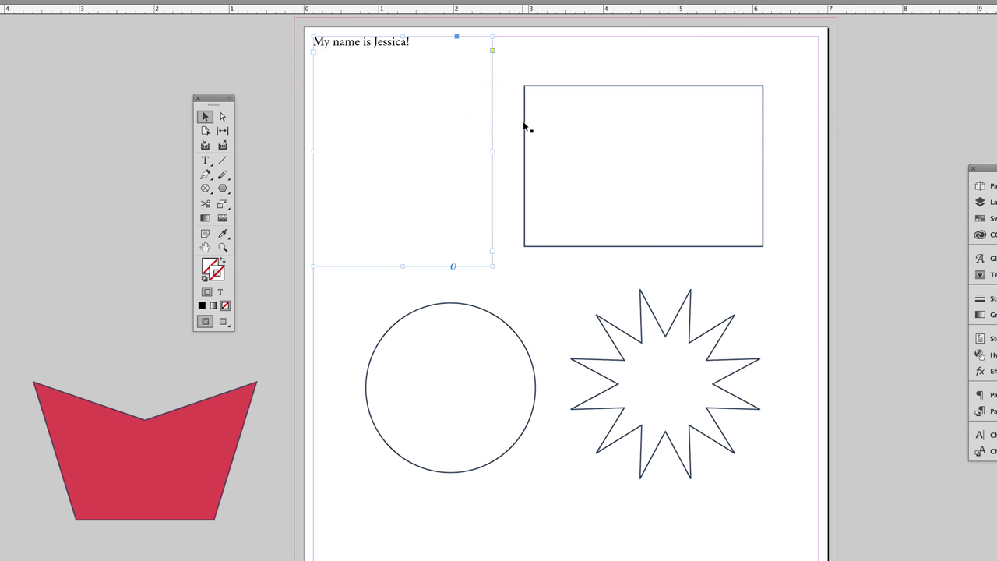
{"action": "double_click", "coordinate": [206, 266]}
{"action": "left_click", "coordinate": [467, 248]}
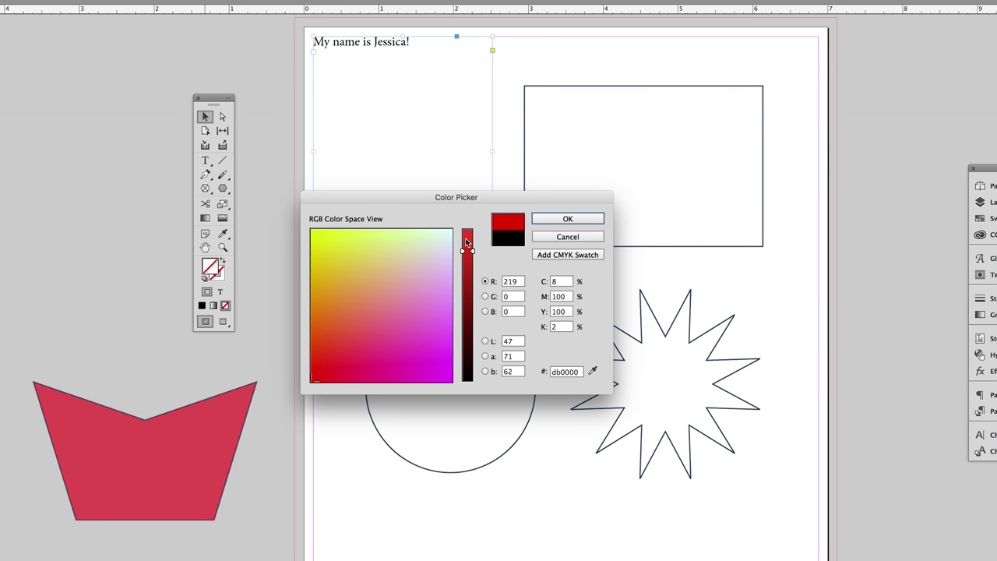
{"action": "left_click", "coordinate": [567, 219]}
Step: Set the text frame's stroke to a golden yellow
{"action": "double_click", "coordinate": [217, 273]}
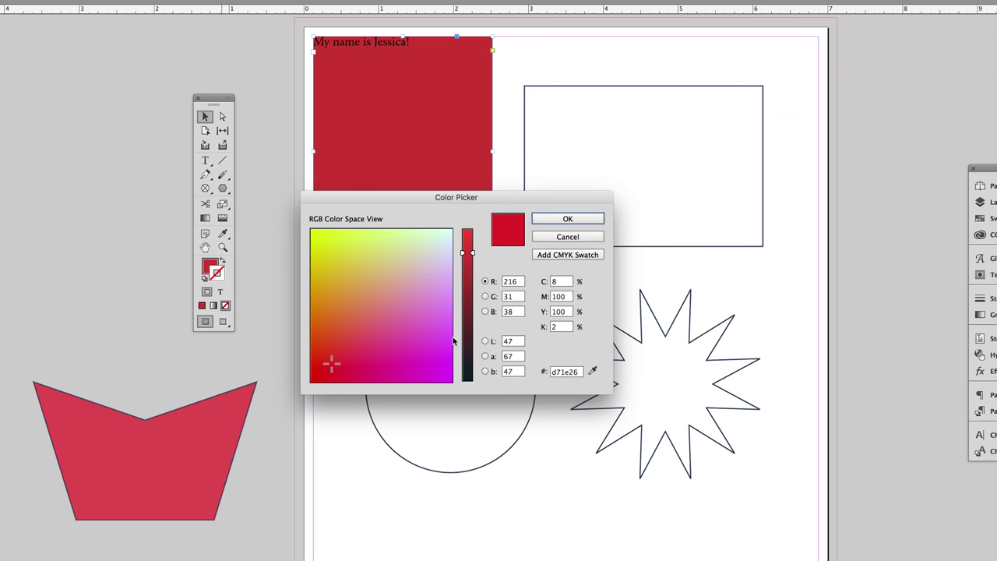
{"action": "left_click", "coordinate": [336, 286]}
{"action": "left_click", "coordinate": [561, 219]}
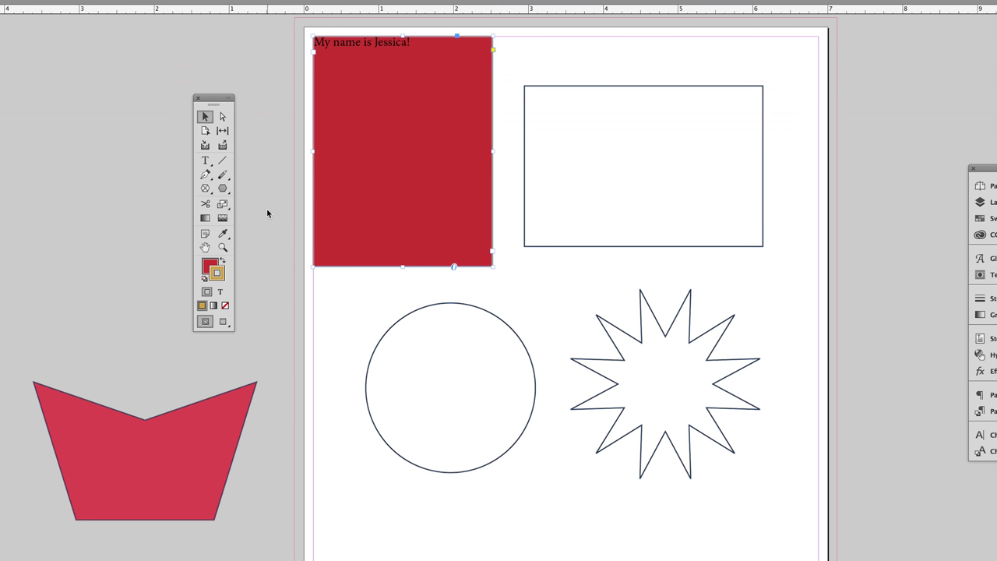
Step: Select the whole line of text in the red frame with the Type tool and set its fill to yellow
{"action": "left_click", "coordinate": [206, 161]}
{"action": "left_click", "coordinate": [397, 64]}
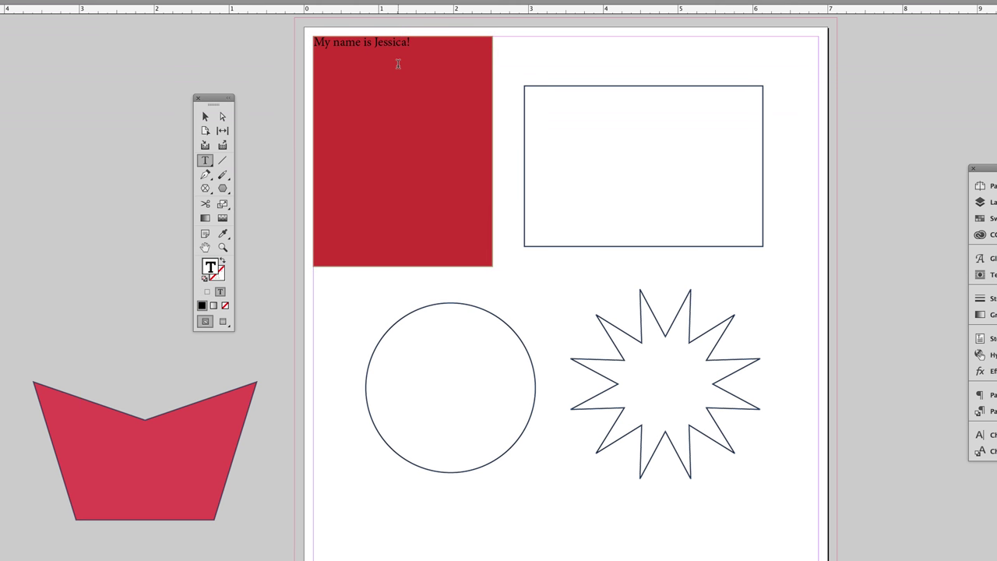
{"action": "triple_click", "coordinate": [415, 42]}
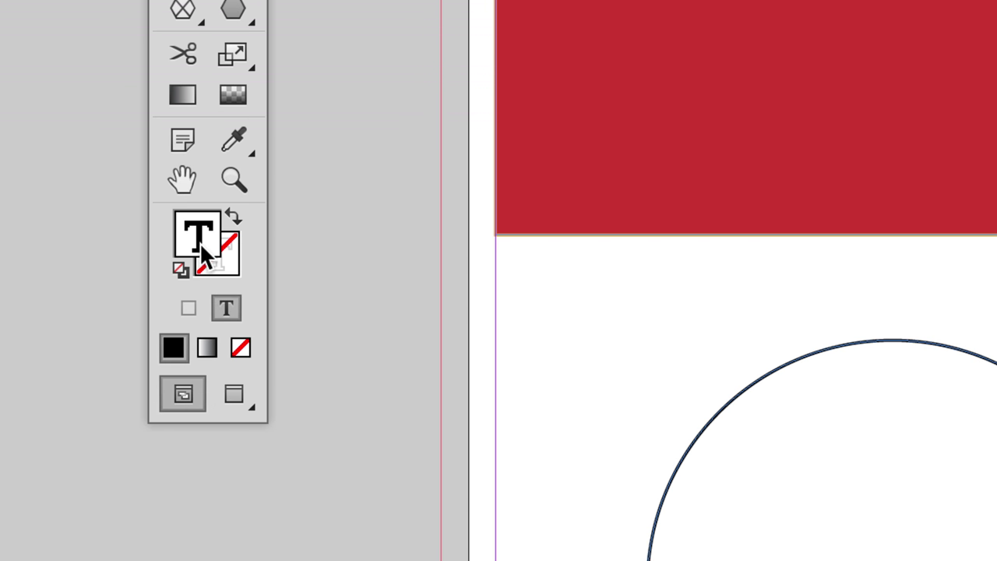
{"action": "left_click_drag", "start_coordinate": [205, 248], "coordinate": [274, 281]}
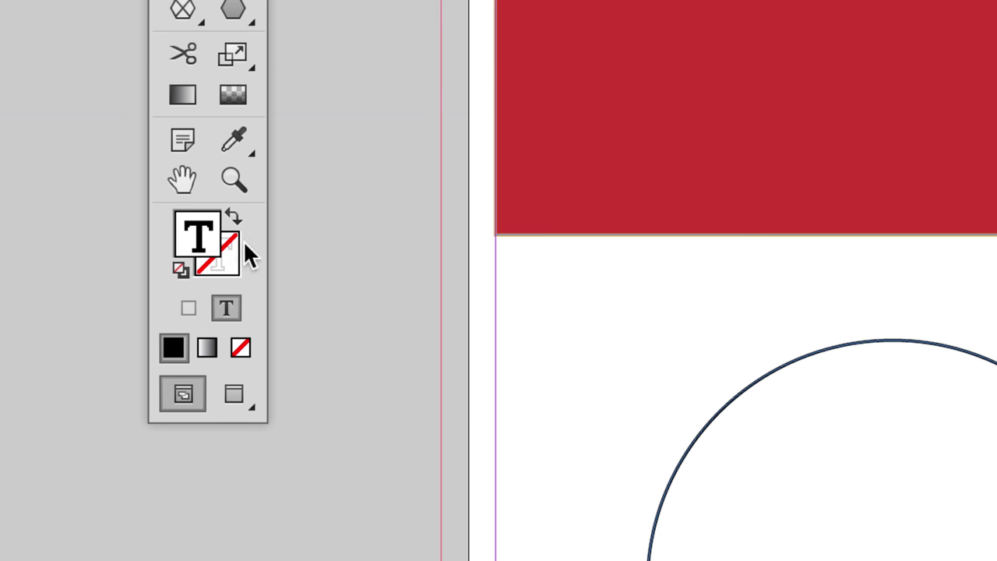
{"action": "double_click", "coordinate": [200, 241]}
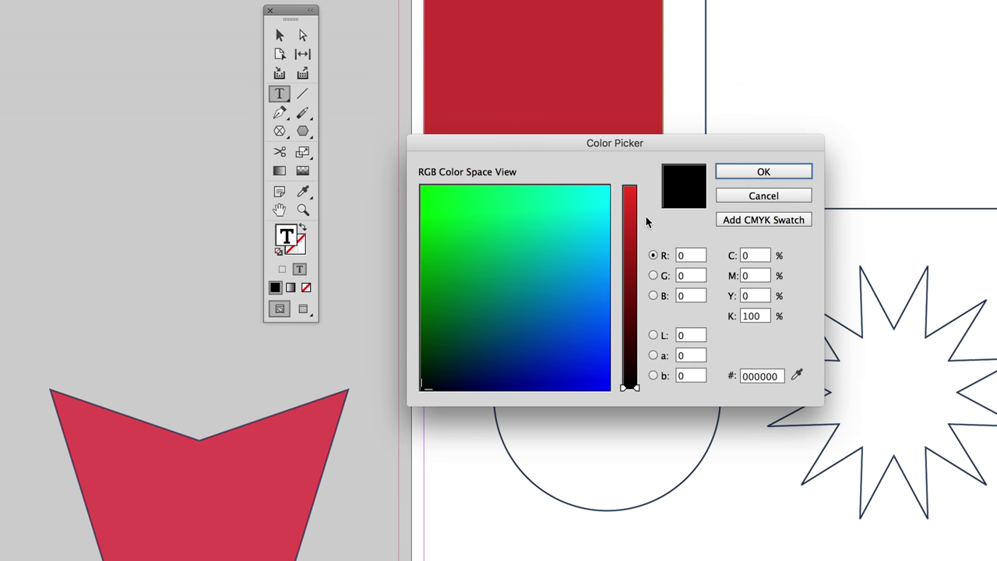
{"action": "left_click", "coordinate": [630, 206]}
{"action": "left_click_drag", "start_coordinate": [494, 207], "coordinate": [454, 195]}
{"action": "left_click", "coordinate": [745, 169]}
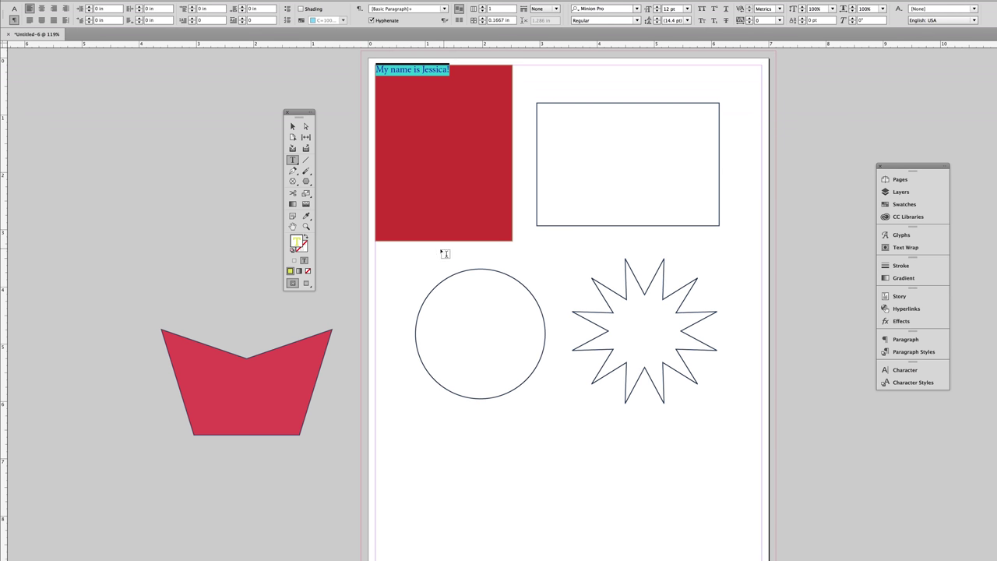
{"action": "left_click", "coordinate": [396, 132]}
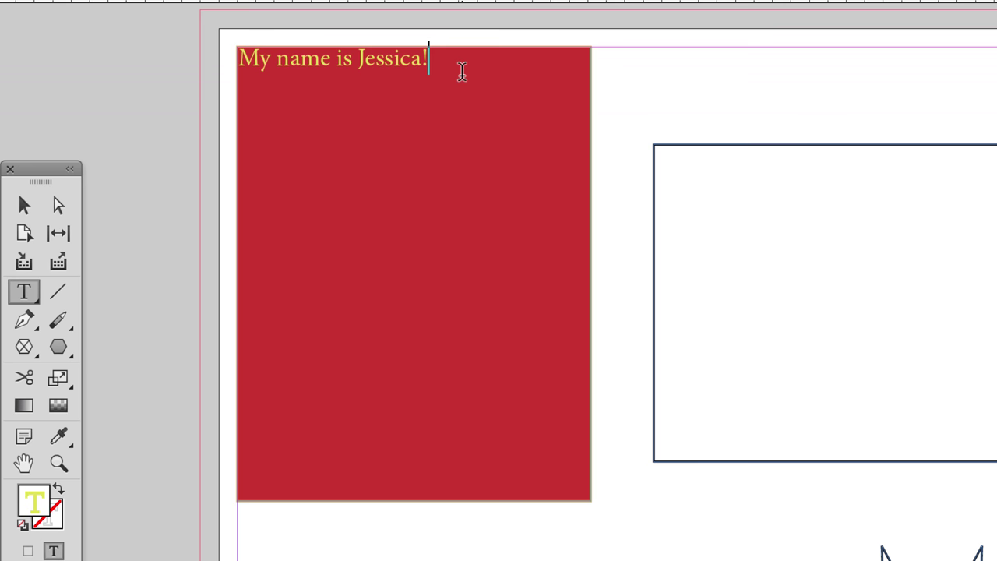
Step: Reselect the whole line of yellow text, set its stroke to bright green, hex 50e333, and leave text editing
{"action": "left_click_drag", "start_coordinate": [455, 69], "coordinate": [352, 74]}
{"action": "left_click", "coordinate": [242, 71]}
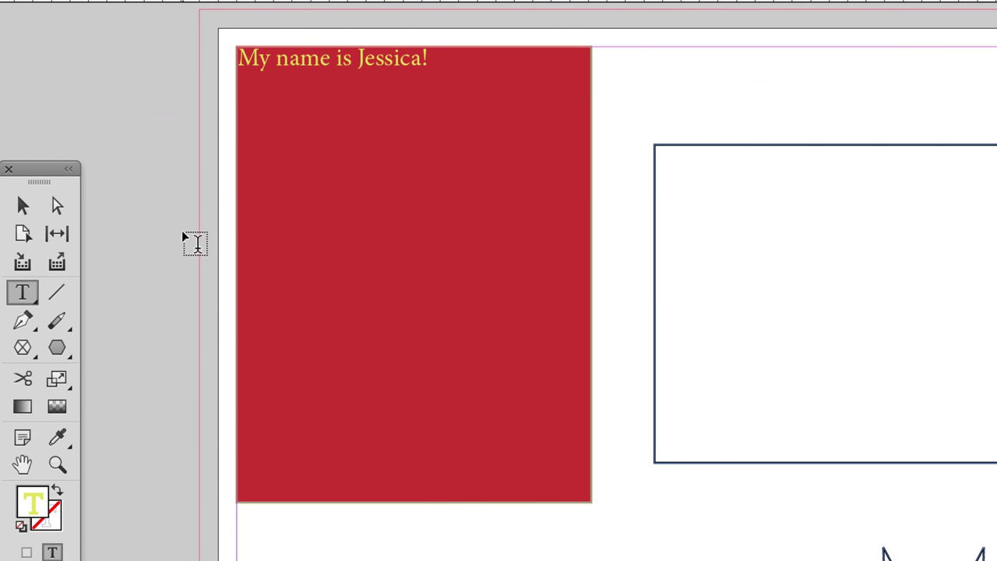
{"action": "left_click_drag", "start_coordinate": [443, 58], "coordinate": [194, 38]}
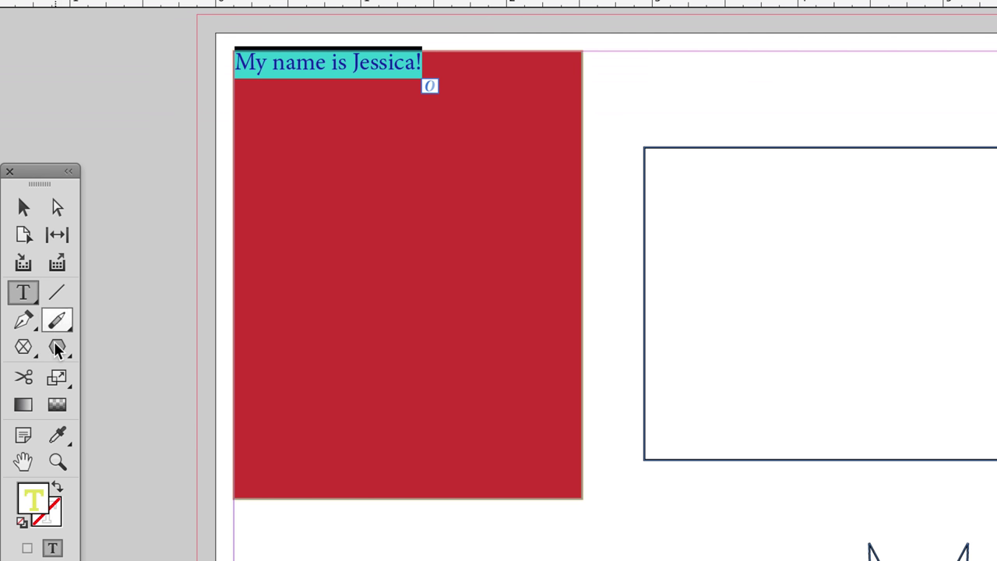
{"action": "double_click", "coordinate": [33, 502]}
{"action": "left_click_drag", "start_coordinate": [516, 356], "coordinate": [573, 196]}
{"action": "left_click", "coordinate": [588, 461]}
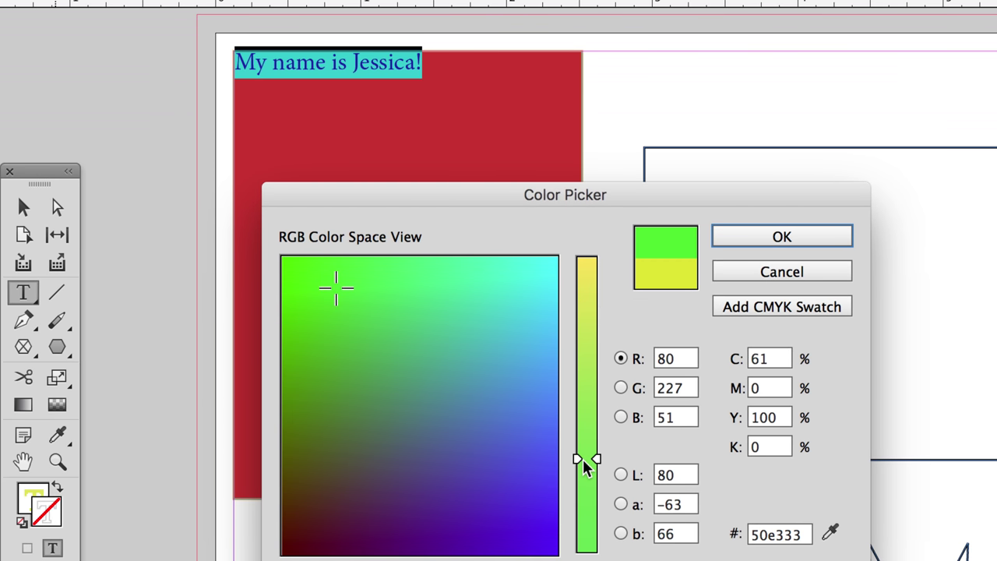
{"action": "left_click", "coordinate": [772, 244]}
{"action": "left_click", "coordinate": [434, 73]}
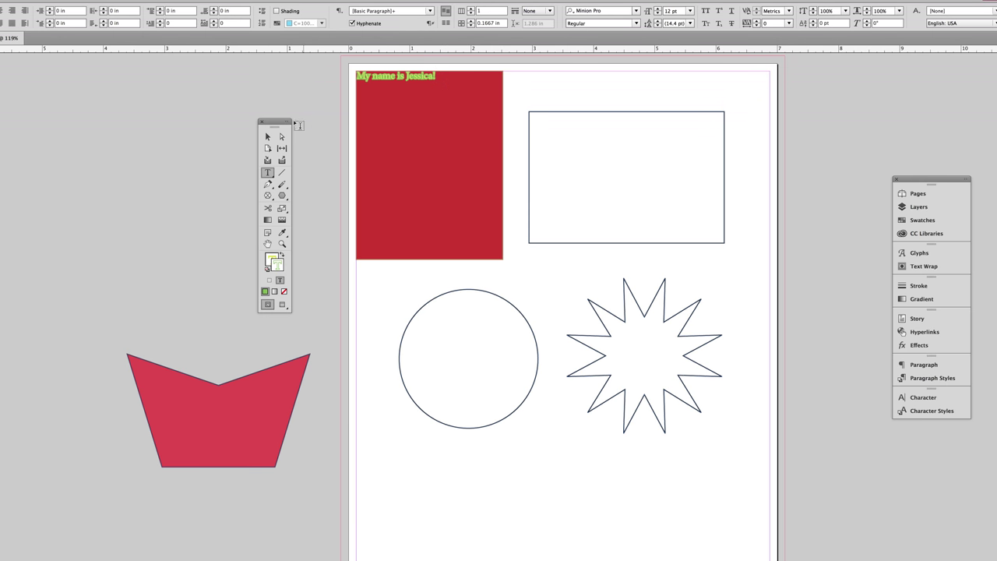
{"action": "key", "text": "Escape"}
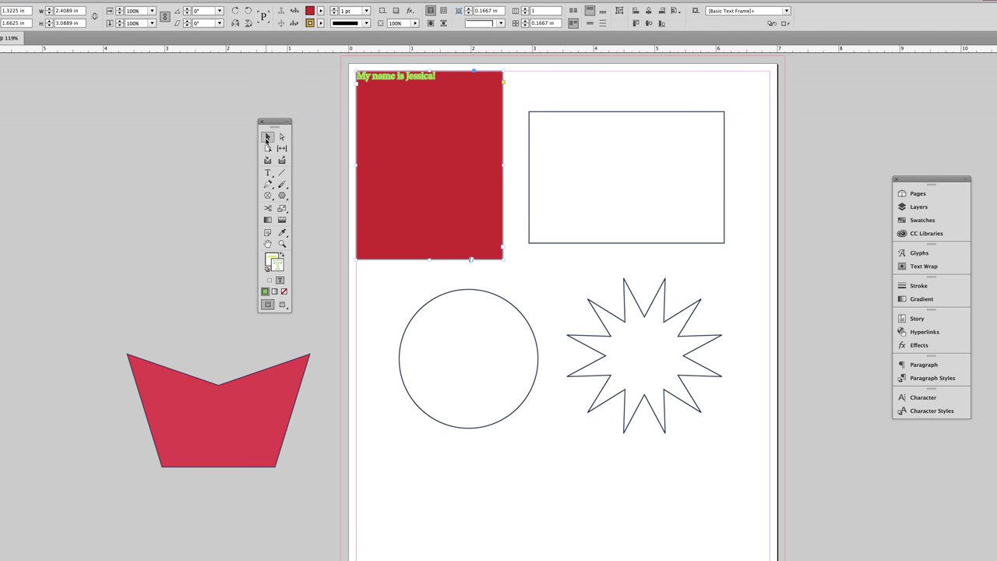